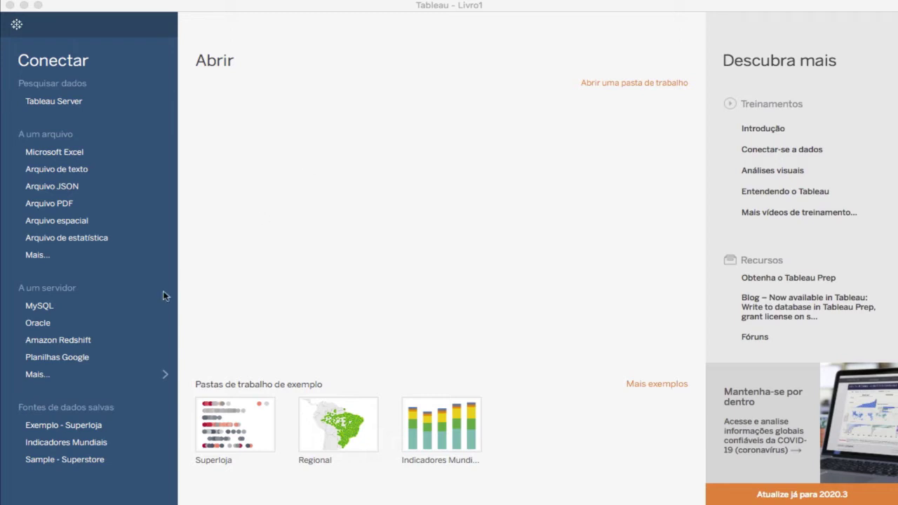
- Open the saved data source Exemplo - Superloja and display its data source page
left_click(75, 428)
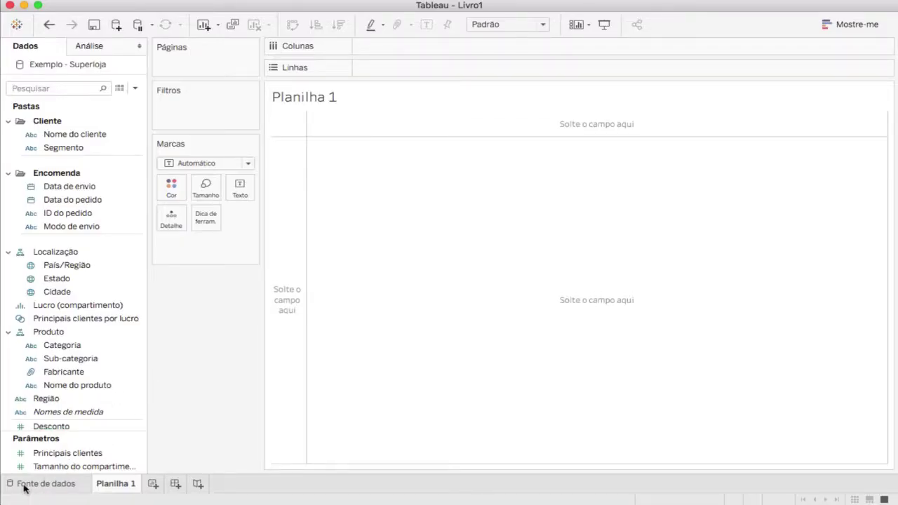
left_click(56, 483)
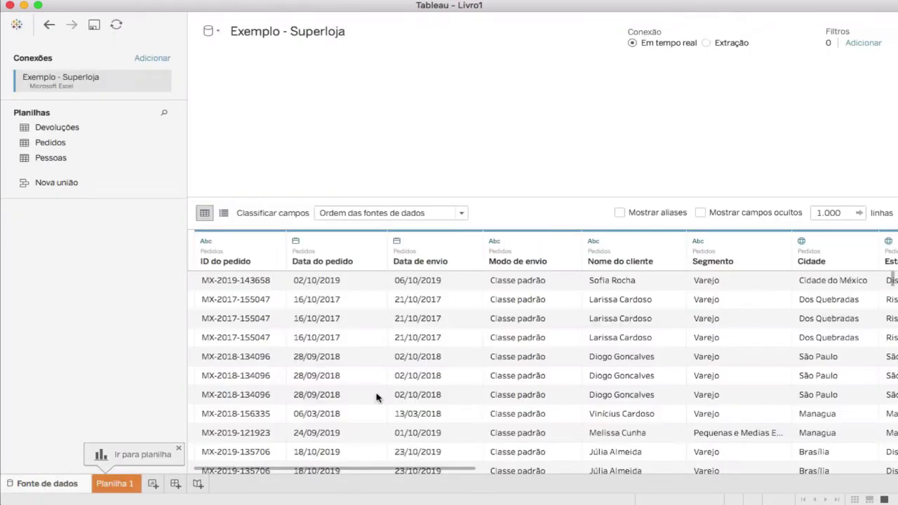
- Try the automatic split on the Nome do cliente field and undo it
scroll(376, 398, "right", 5)
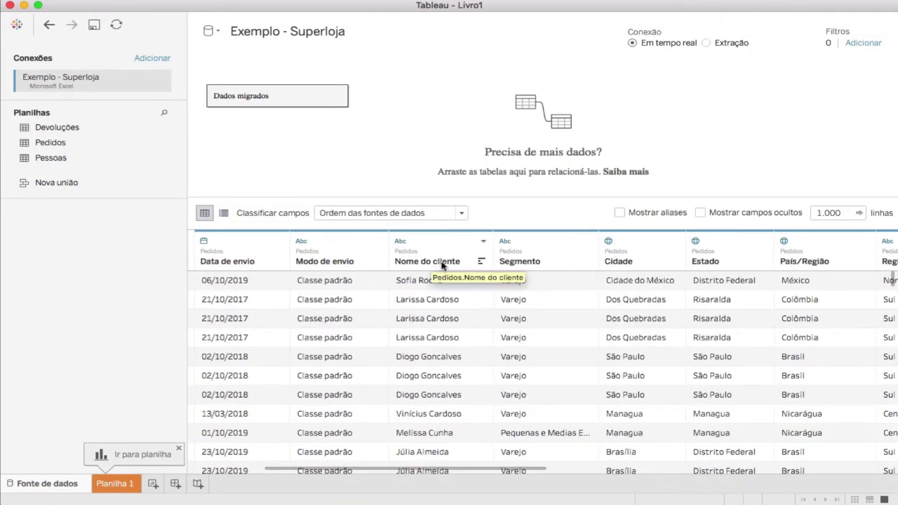
scroll(439, 342, "right", 3)
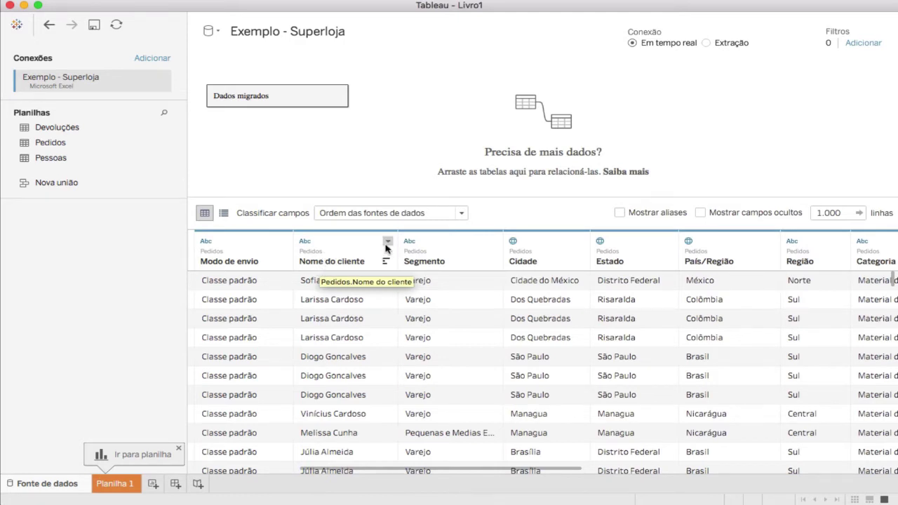
right_click(341, 260)
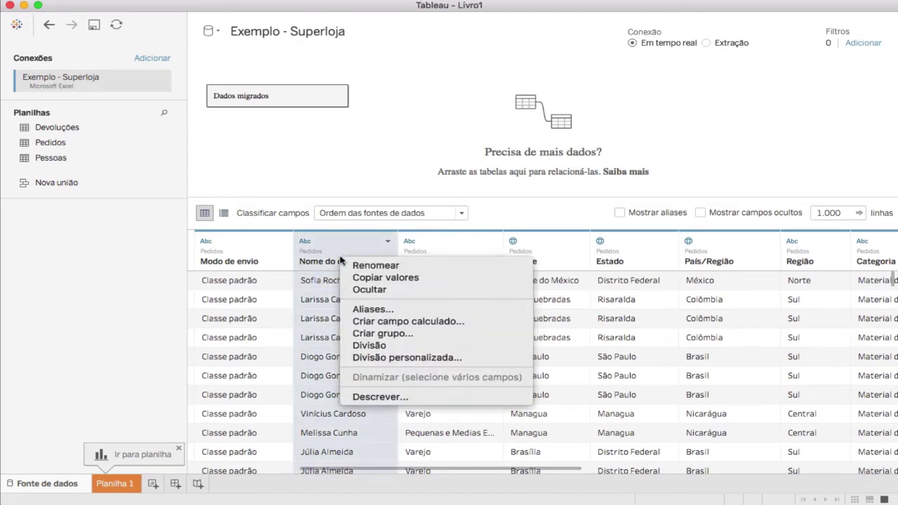
left_click(370, 345)
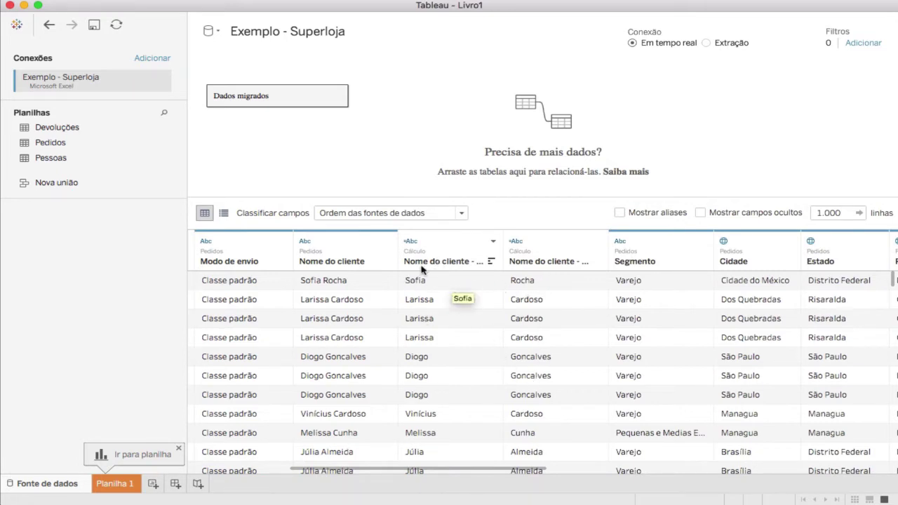
left_click(49, 26)
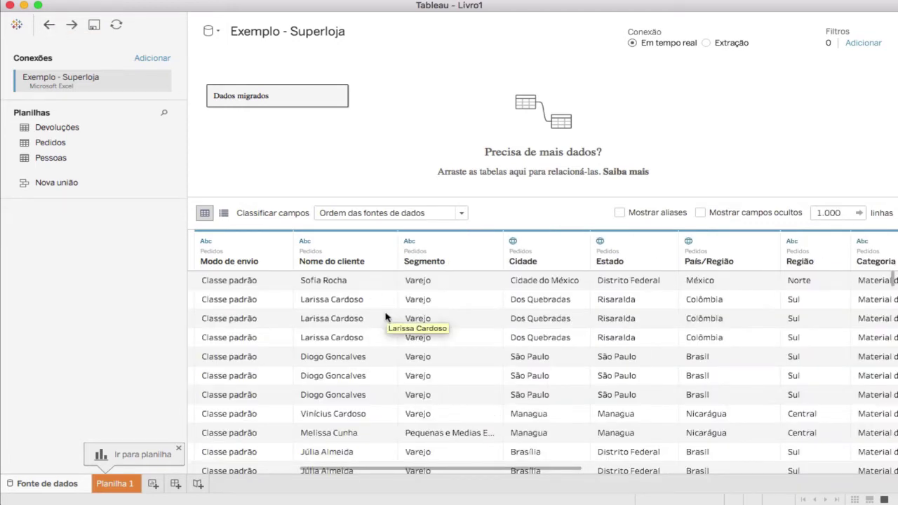
- Apply a custom split to Nome do cliente using a space as separator, keeping the first 1 column
right_click(317, 262)
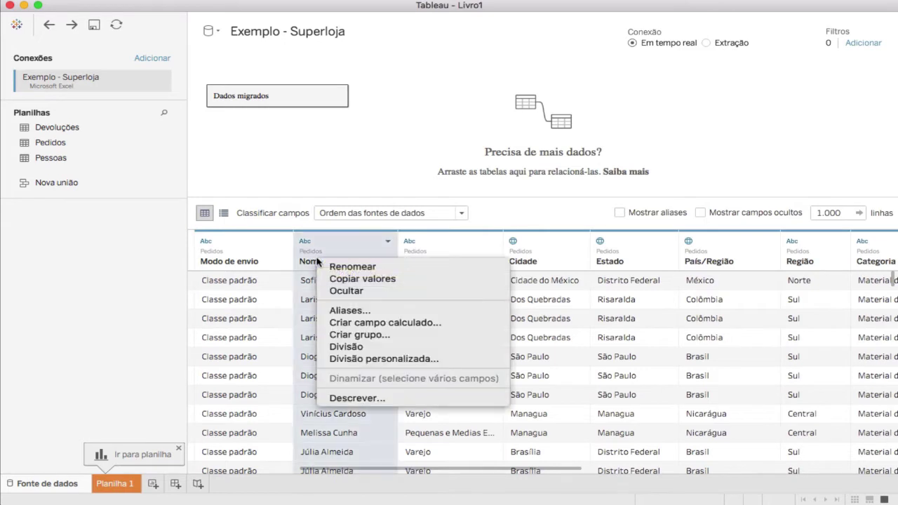
left_click(369, 360)
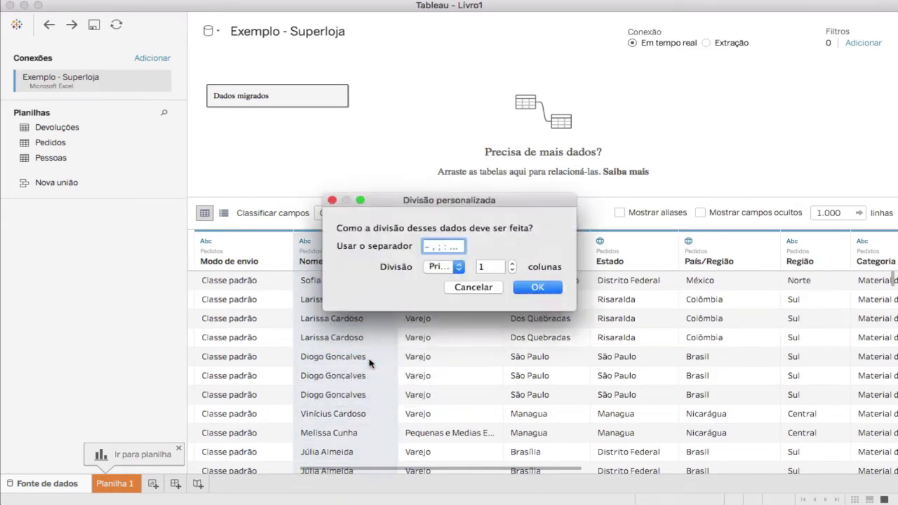
left_click_drag(412, 204, 437, 96)
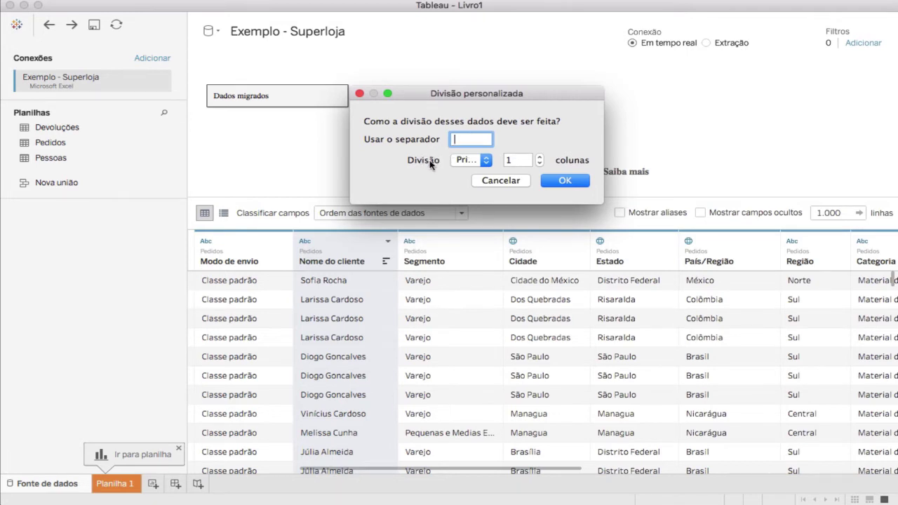
left_click(460, 161)
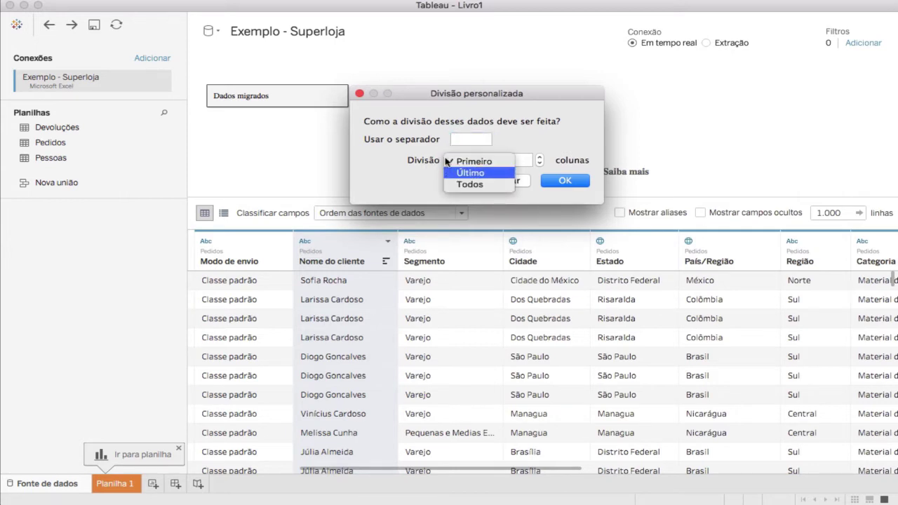
left_click(471, 163)
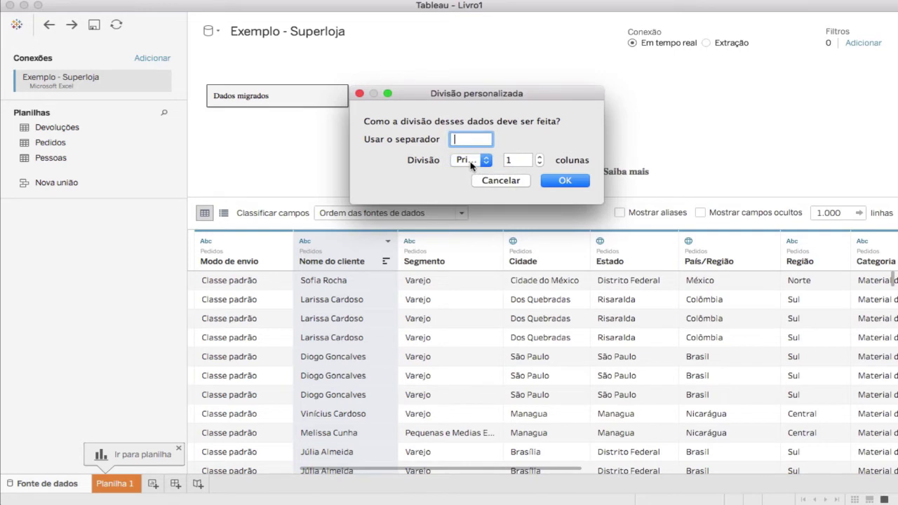
left_click(521, 160)
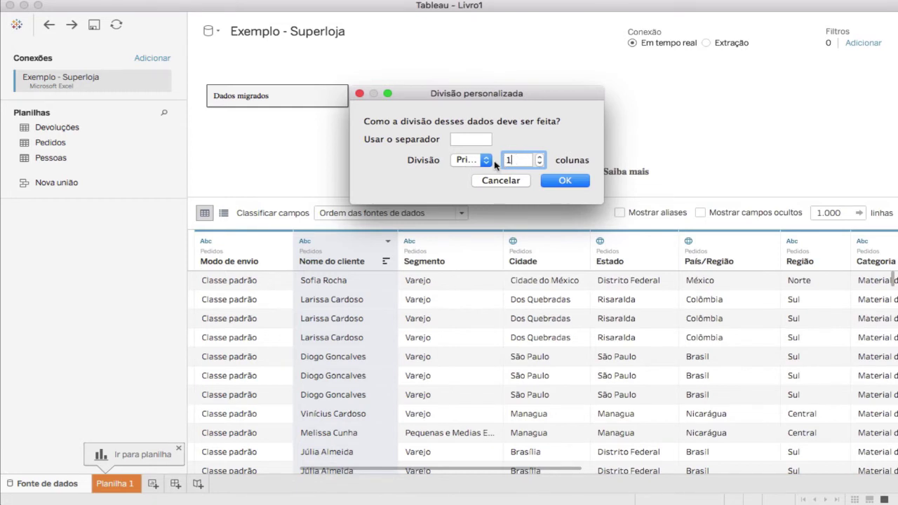
left_click(566, 181)
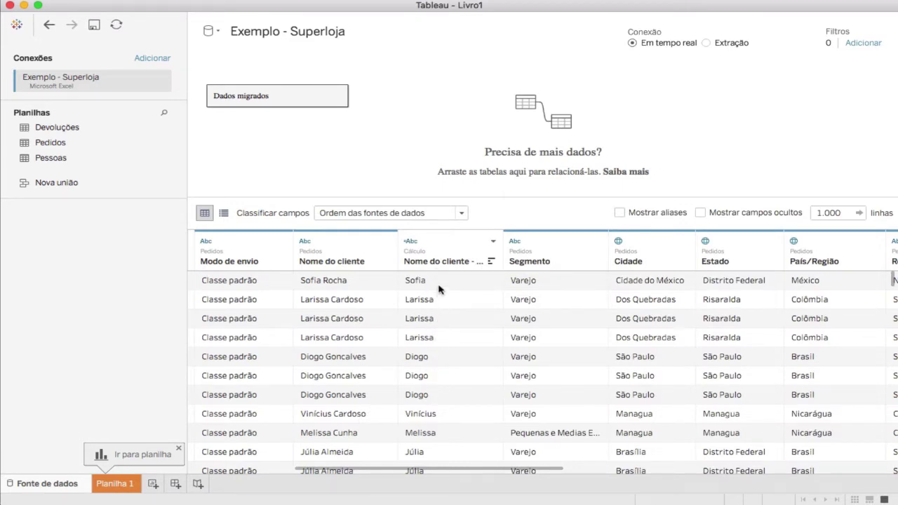
- Apply a second custom split to Nome do cliente using a space as separator, keeping the last 1 column
right_click(337, 263)
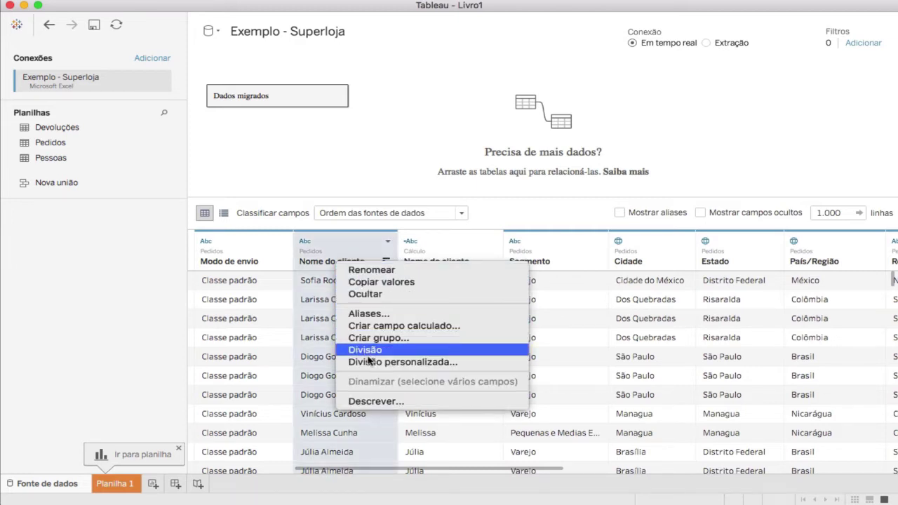
left_click(400, 362)
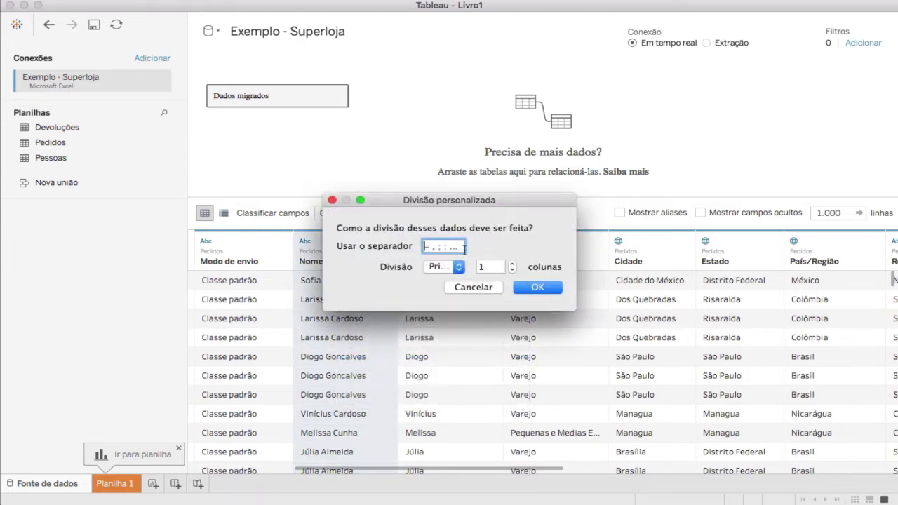
left_click(438, 268)
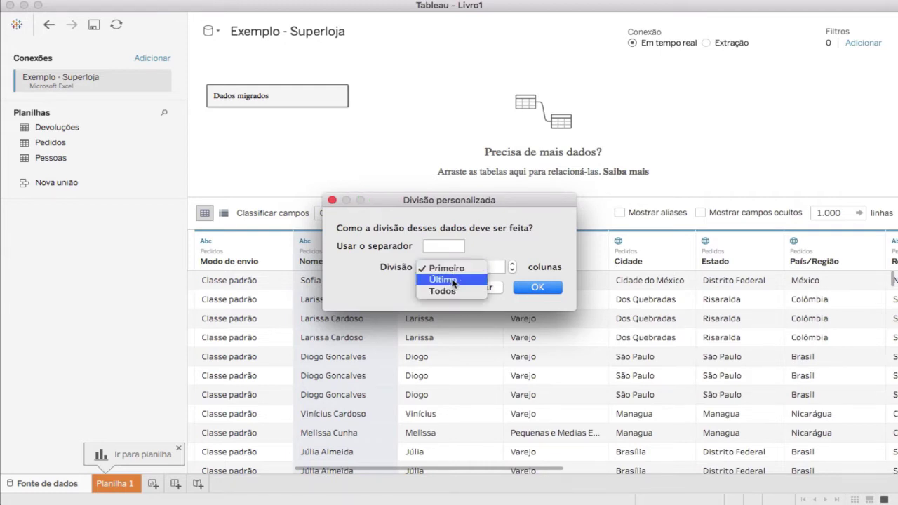
left_click(453, 281)
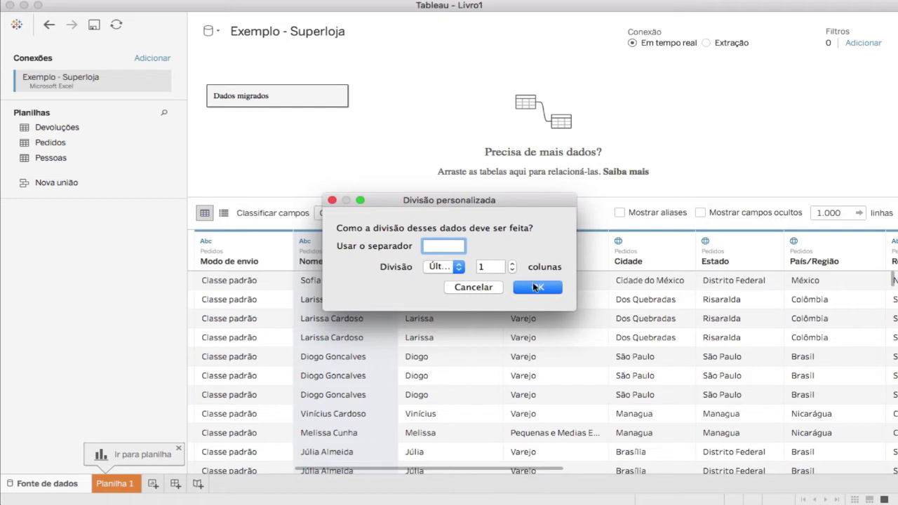
left_click(538, 287)
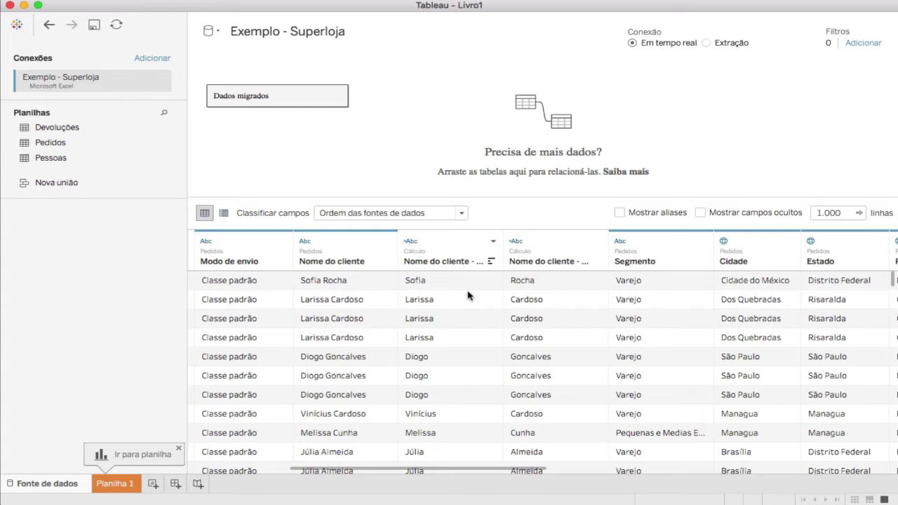
- Open the Nome do cliente - Divisão 1 calculation for editing and examine the SPLIT function's arguments and description
right_click(423, 264)
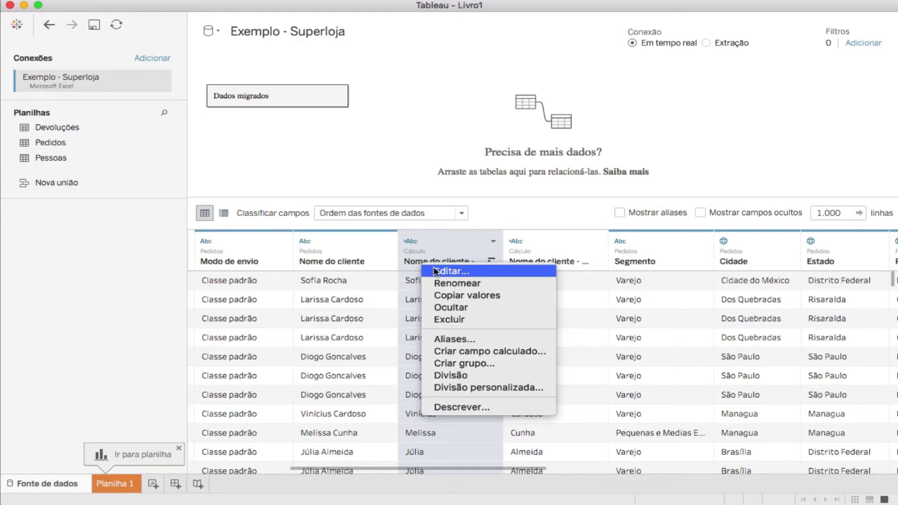
left_click(435, 271)
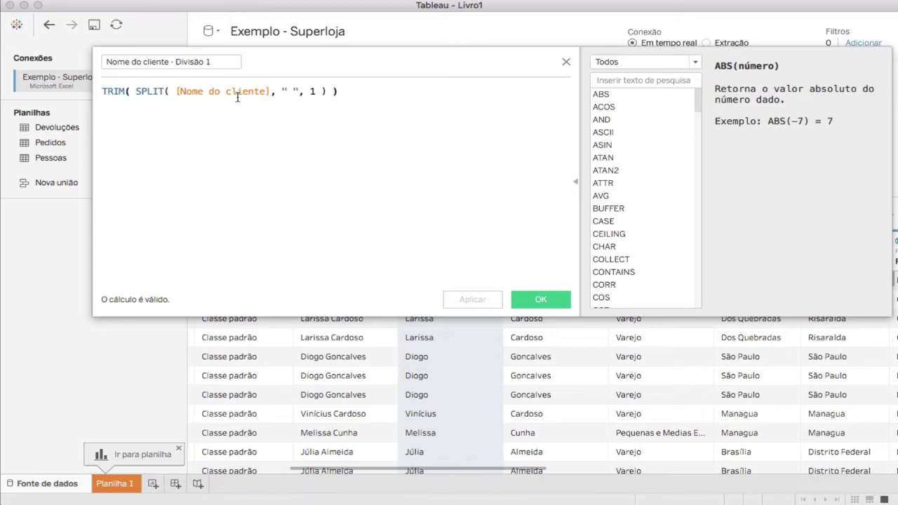
left_click_drag(285, 65, 345, 69)
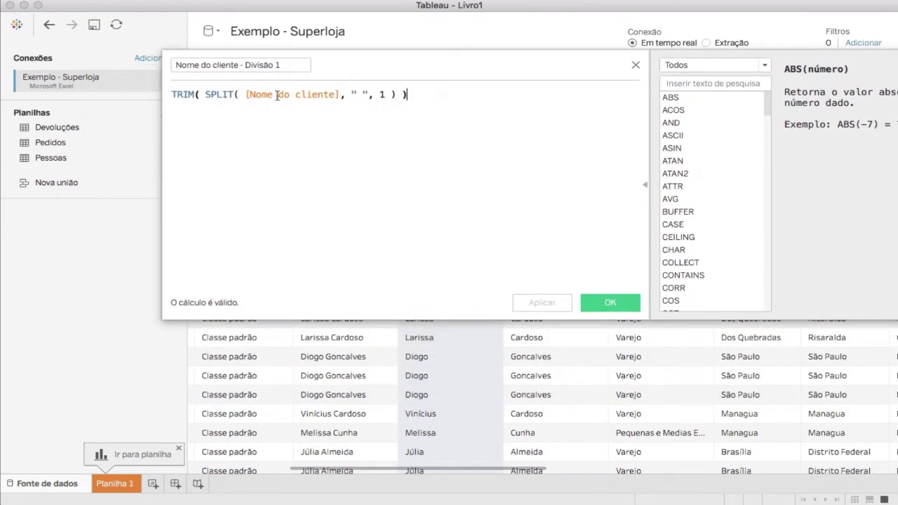
left_click(236, 94)
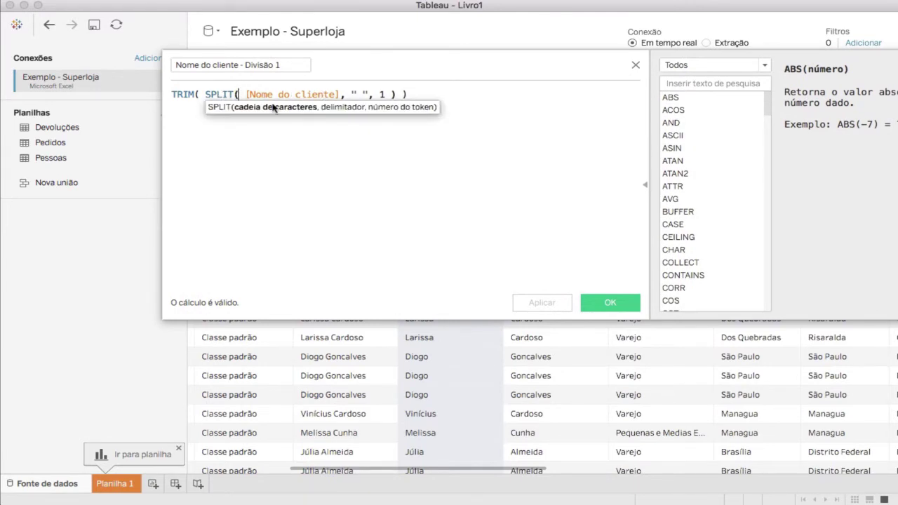
left_click_drag(414, 70, 324, 60)
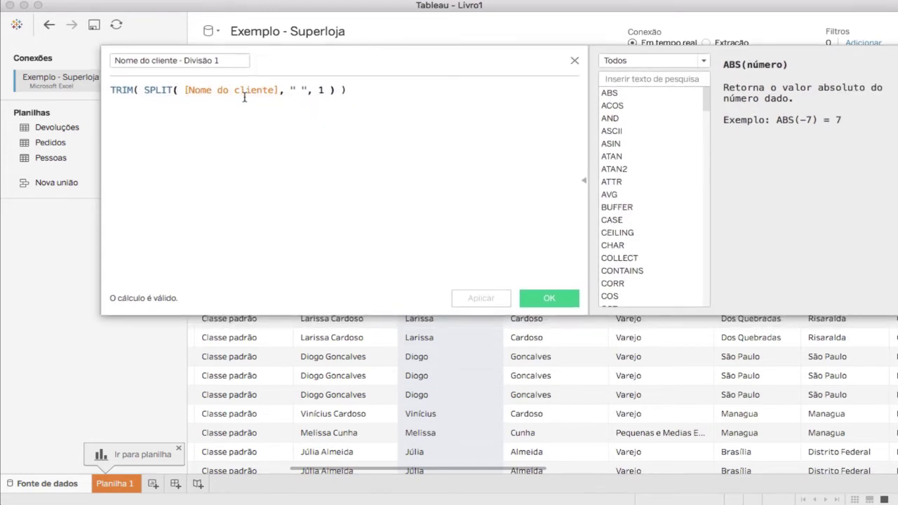
left_click(181, 90)
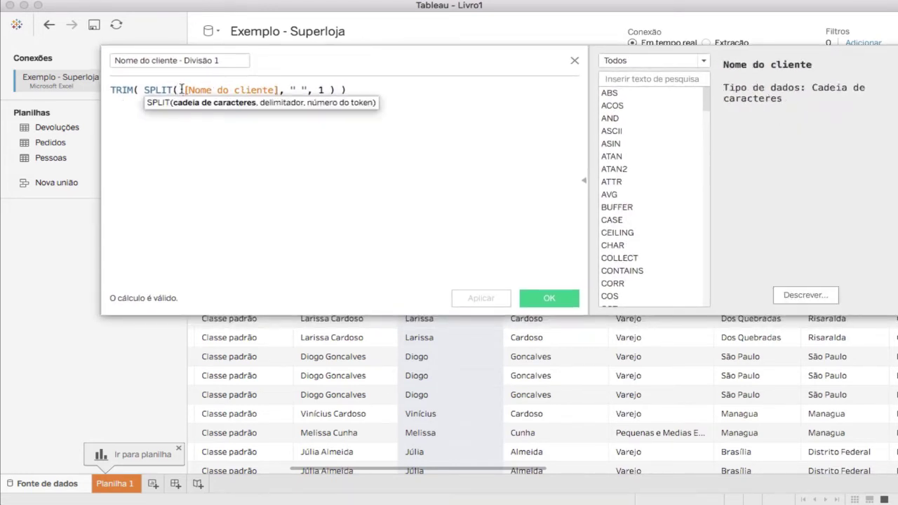
left_click(484, 141)
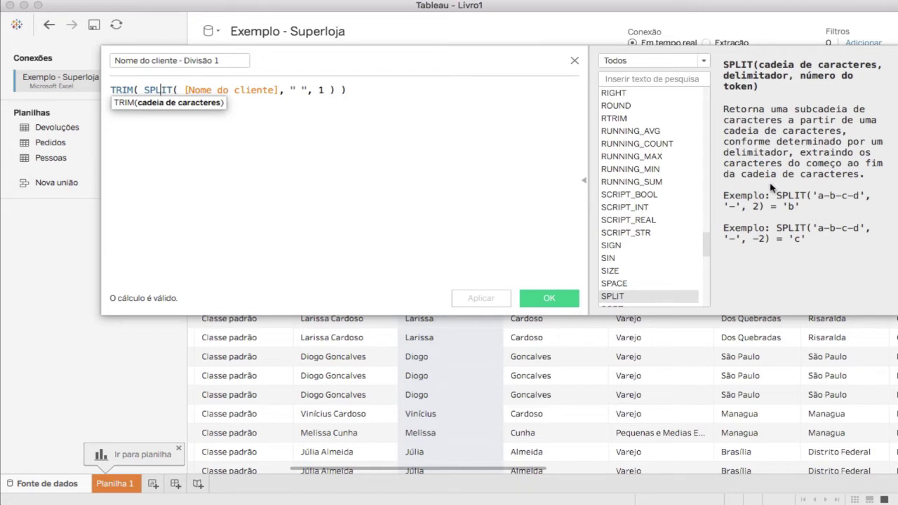
left_click(178, 89)
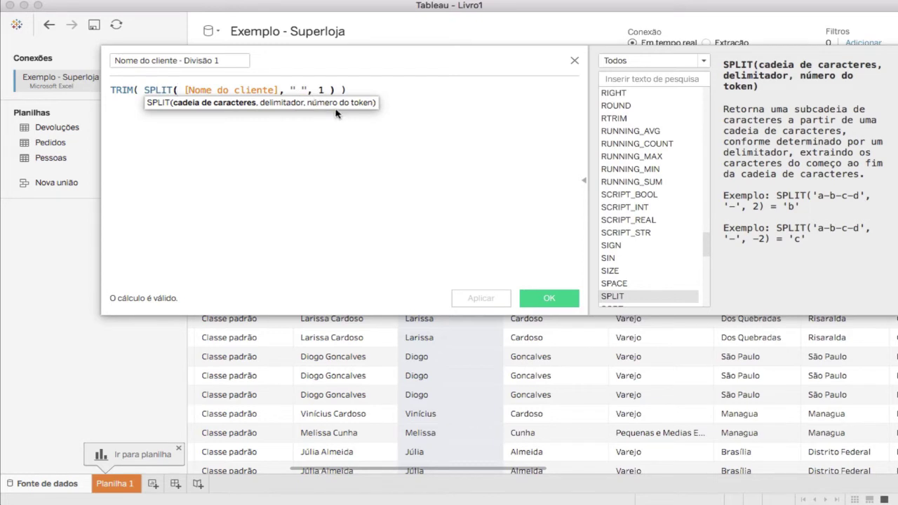
- Set the SPLIT token number to 2 in the Divisão 1 calculation and apply it
left_click(323, 90)
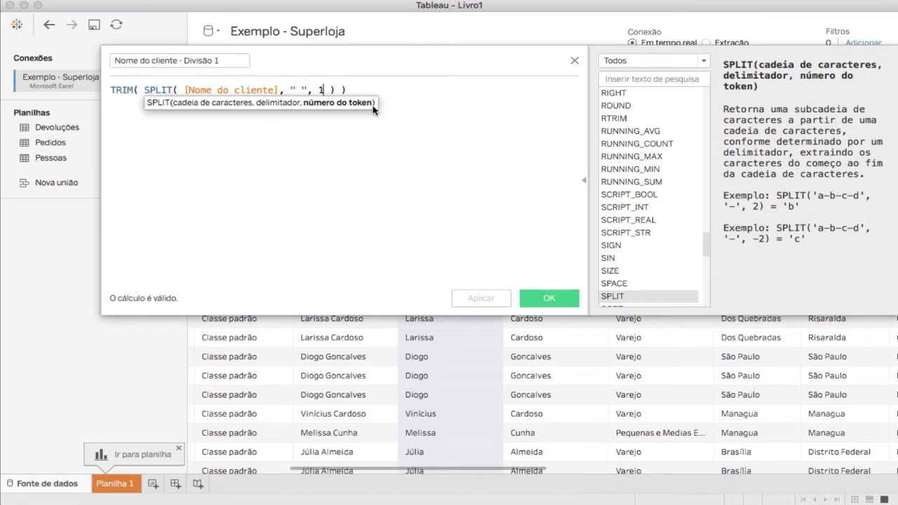
key("BackSpace")
type("2")
left_click(475, 299)
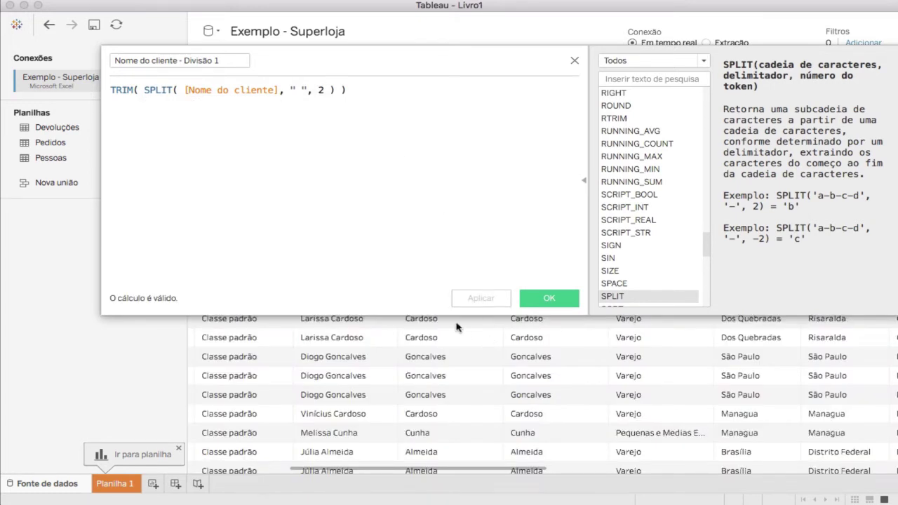
- Shorten the calculation editor, set the SPLIT token number to 3 in the Divisão 1 formula, and apply it
left_click_drag(452, 314, 456, 206)
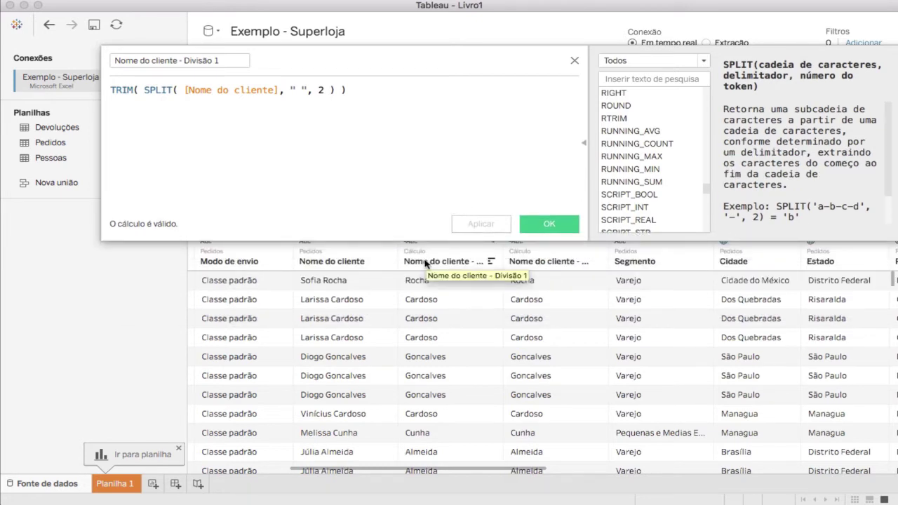
left_click(329, 91)
key("BackSpace")
type("3")
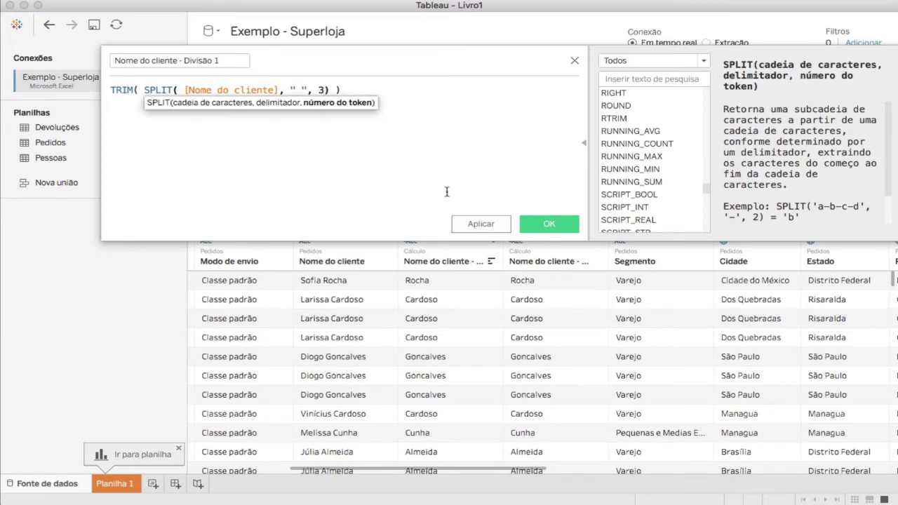
left_click(478, 224)
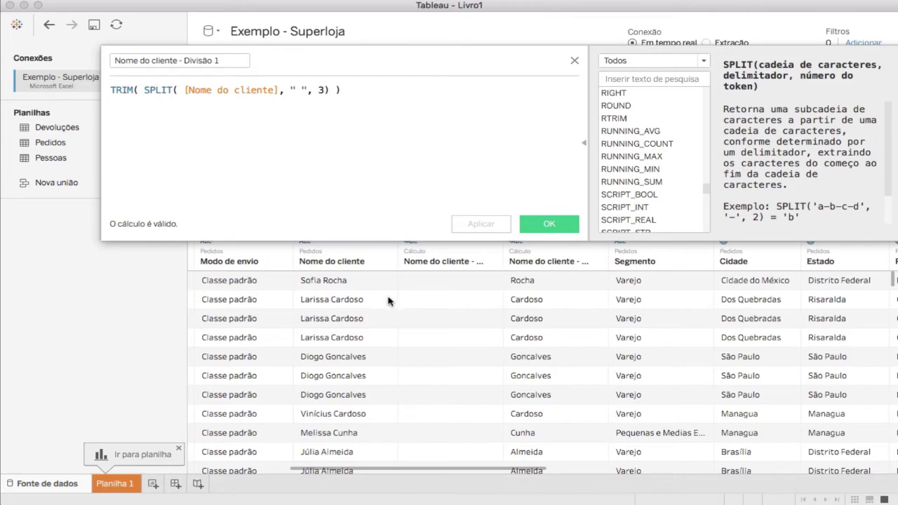
- Check the Divisão 1 column across the data grid's rows and columns, and close the calculation editor
scroll(449, 370, "down", 10)
scroll(449, 370, "down", 15)
scroll(449, 370, "up", 20)
scroll(449, 370, "left", 6)
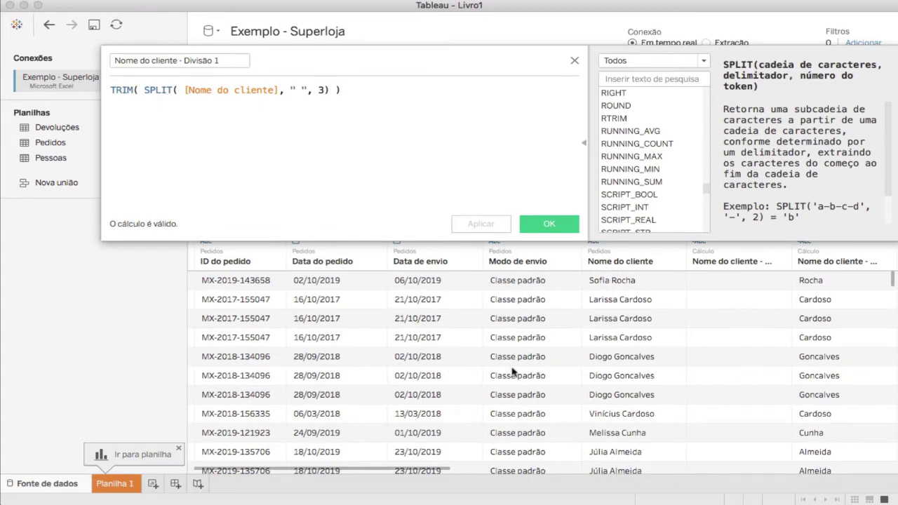
scroll(515, 372, "right", 10)
scroll(514, 372, "left", 7)
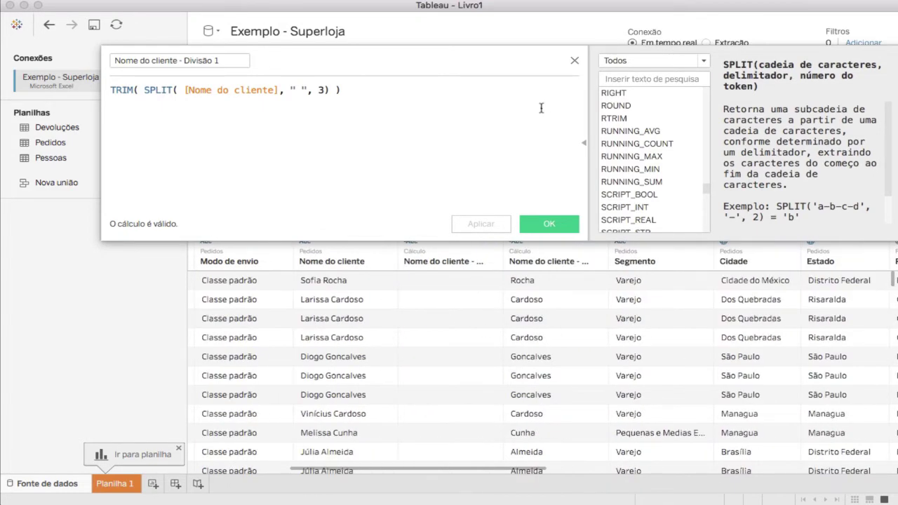
left_click(574, 63)
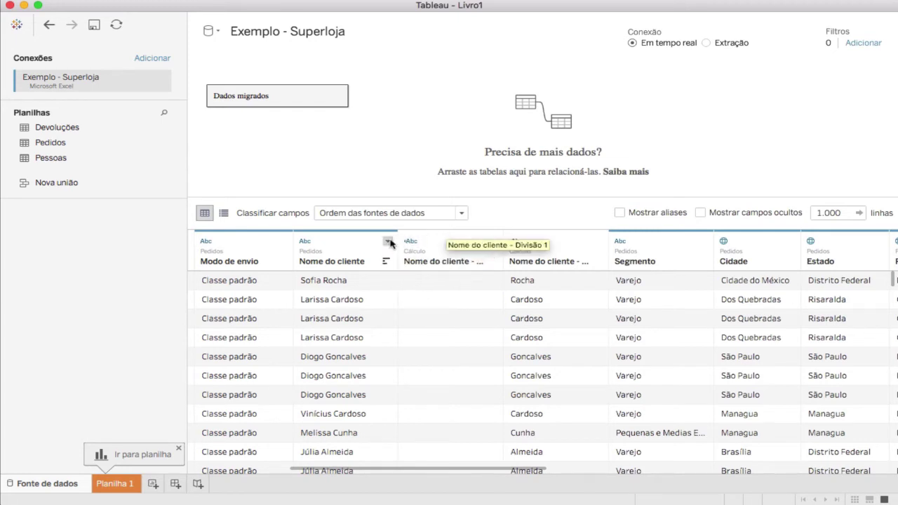
- Create a calculated field from the Nome do cliente column and name it Sobrenome
left_click(388, 243)
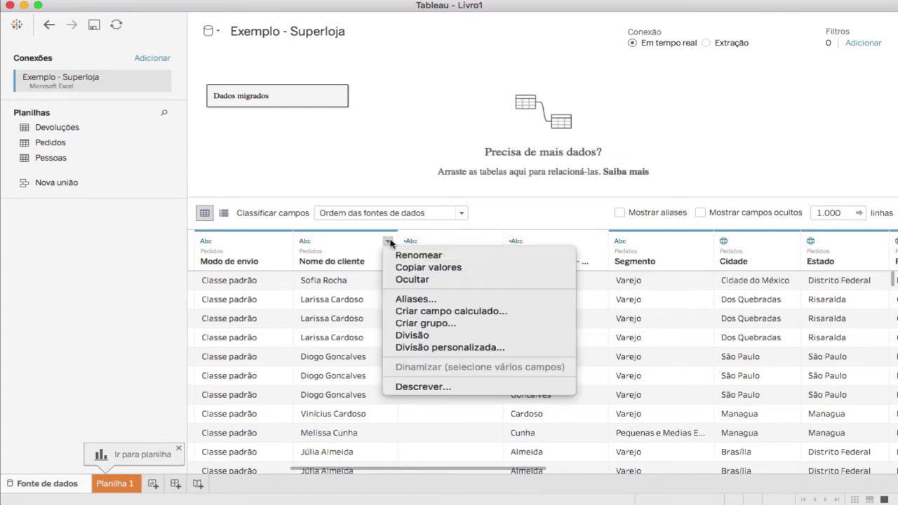
left_click(375, 217)
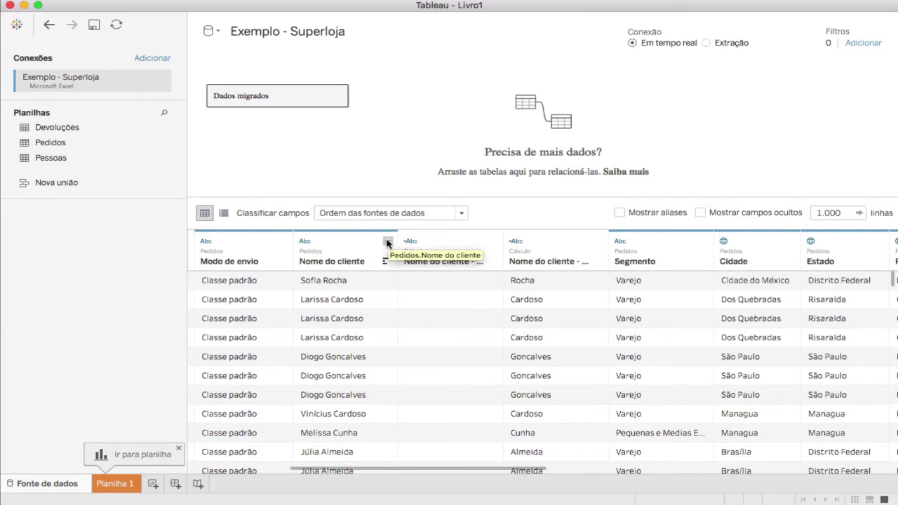
left_click(388, 242)
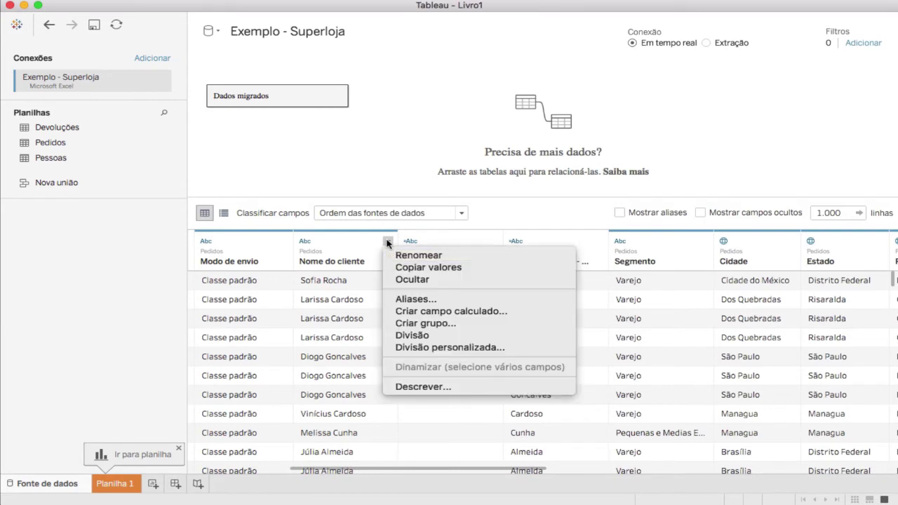
left_click(420, 315)
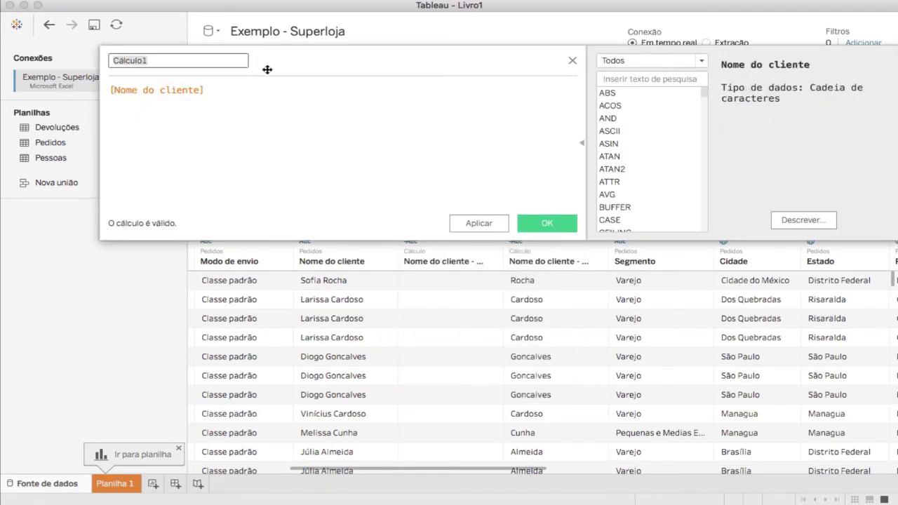
type("Sobrenome")
- Replace the Sobrenome formula with SPLIT([Nome do cliente], ' ', 2) and apply it
key("Tab")
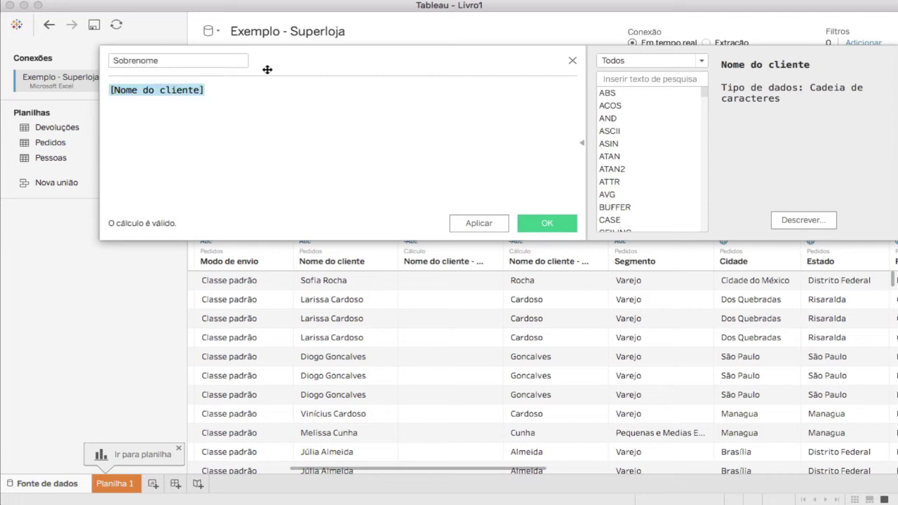
key("BackSpace")
type("spl")
key("Return")
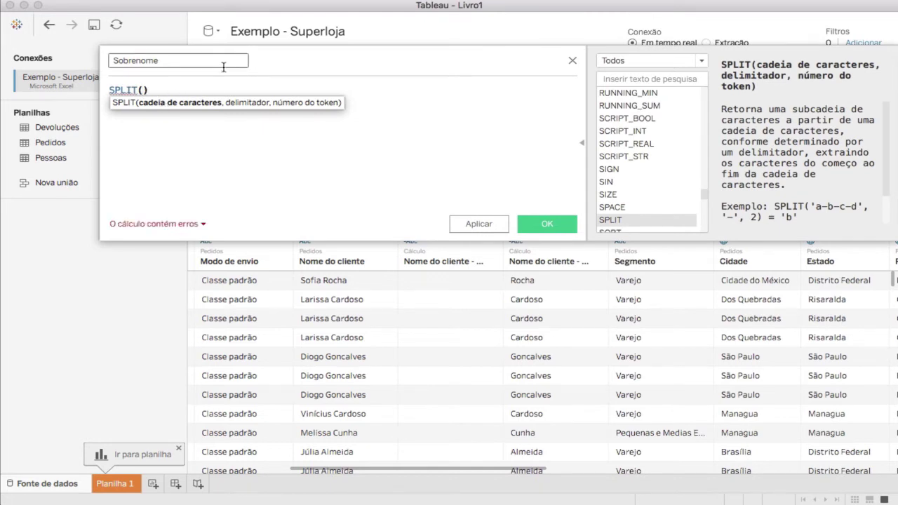
type("nom")
key("Return")
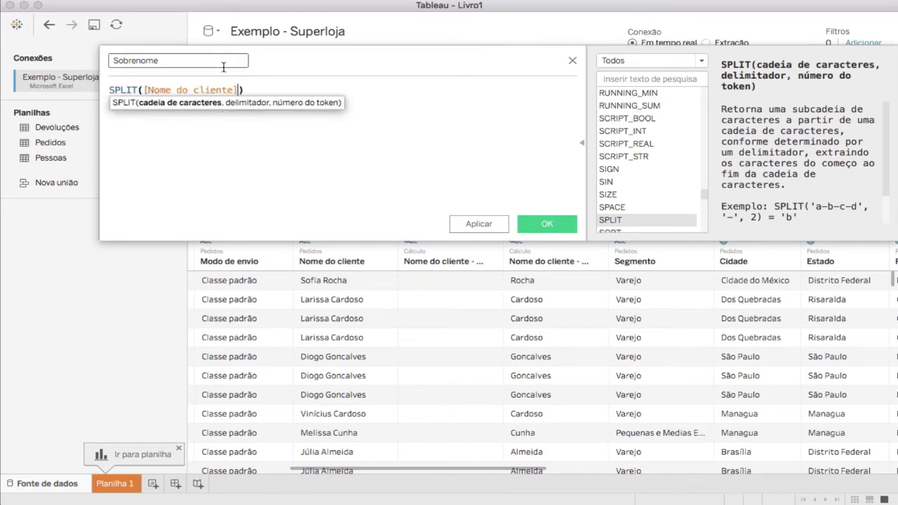
type(", '")
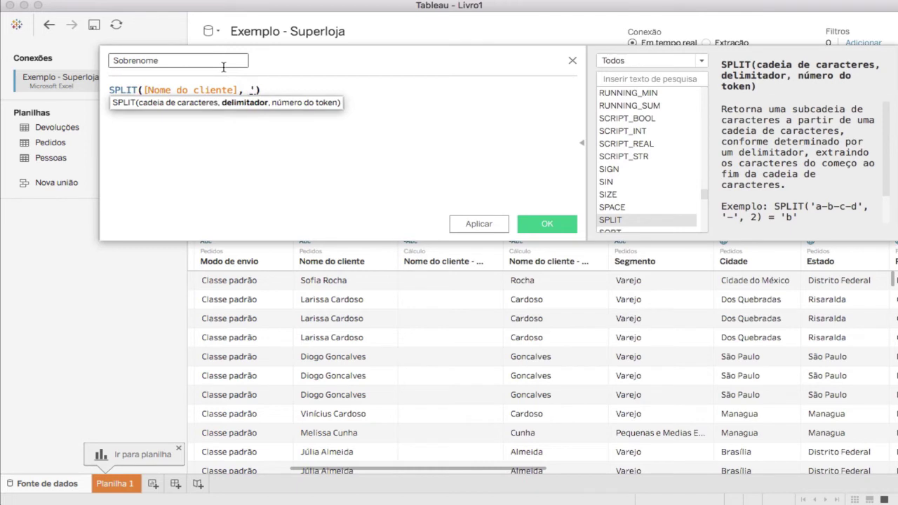
type(" ', ")
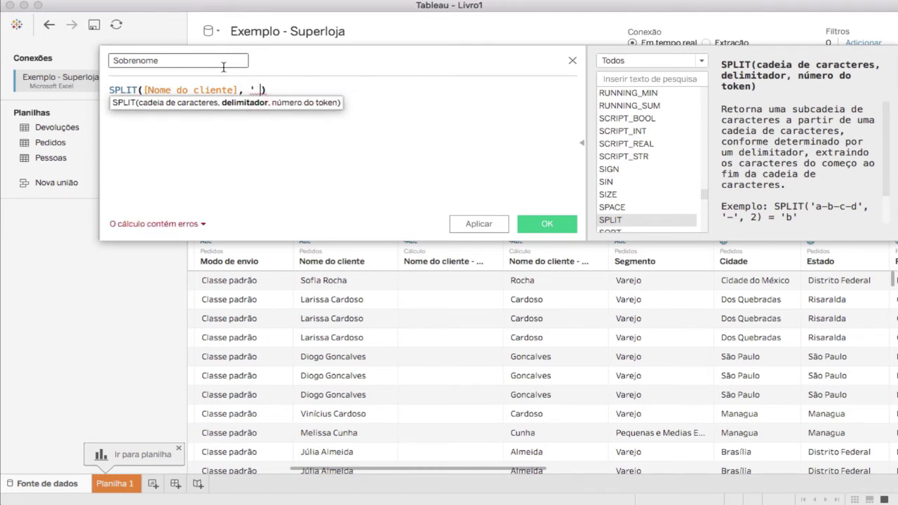
type("1")
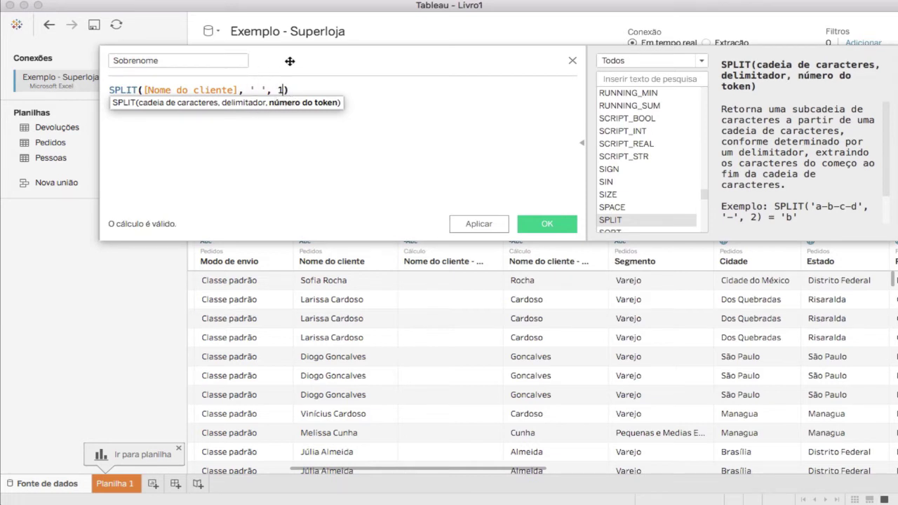
key("BackSpace")
type("2")
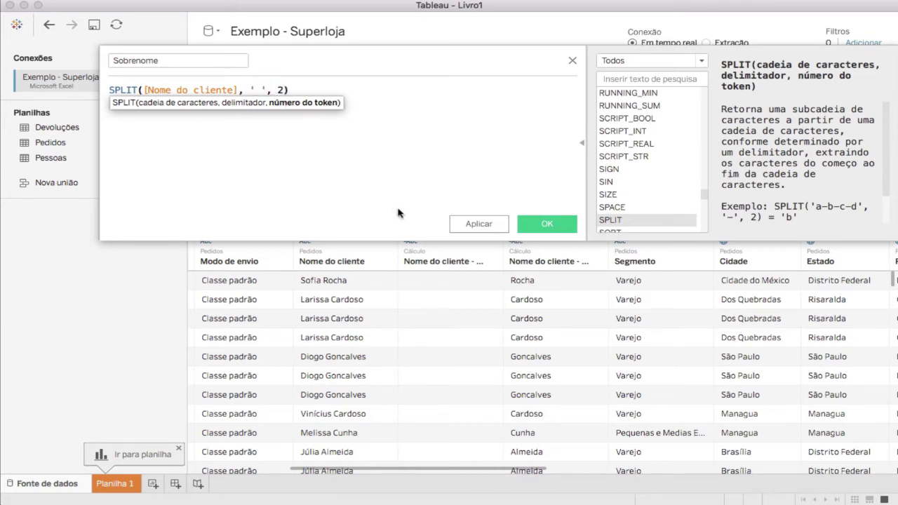
left_click(474, 226)
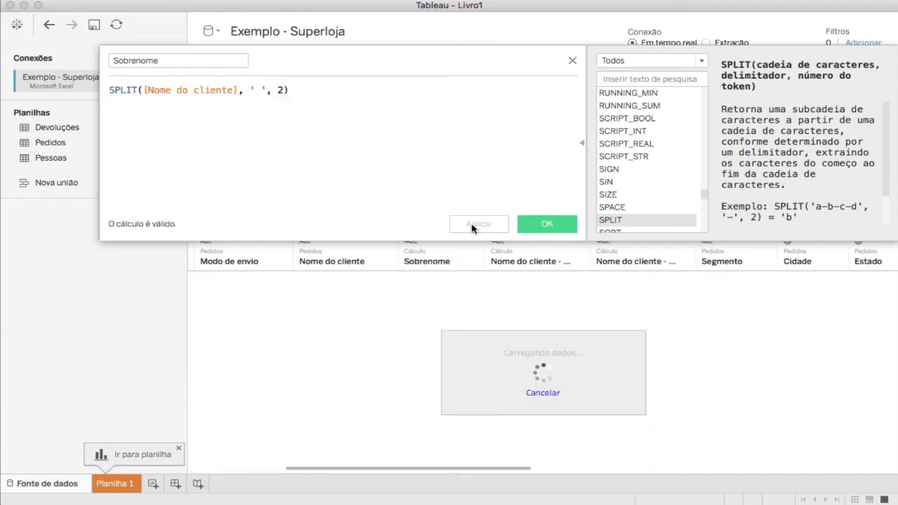
scroll(519, 336, "right", 3)
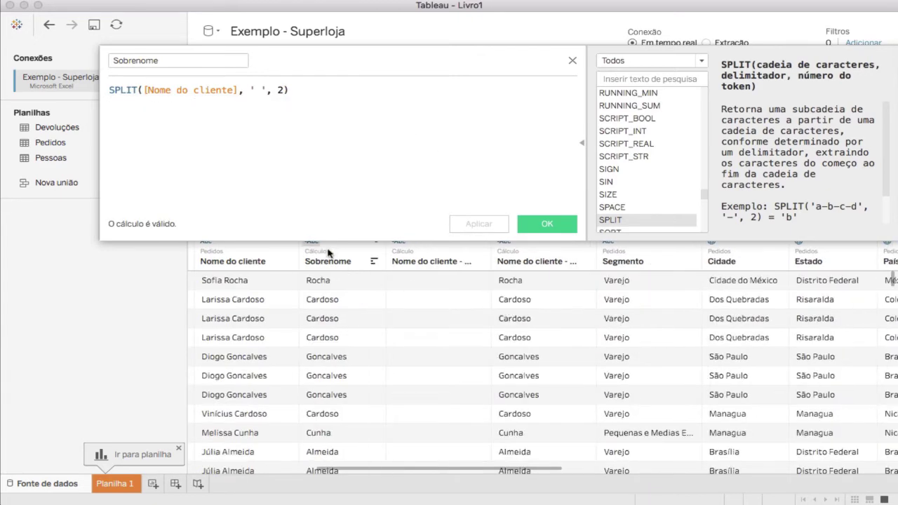
- Change the SPLIT token number in the Sobrenome formula to -1
left_click(322, 95)
key("Left")
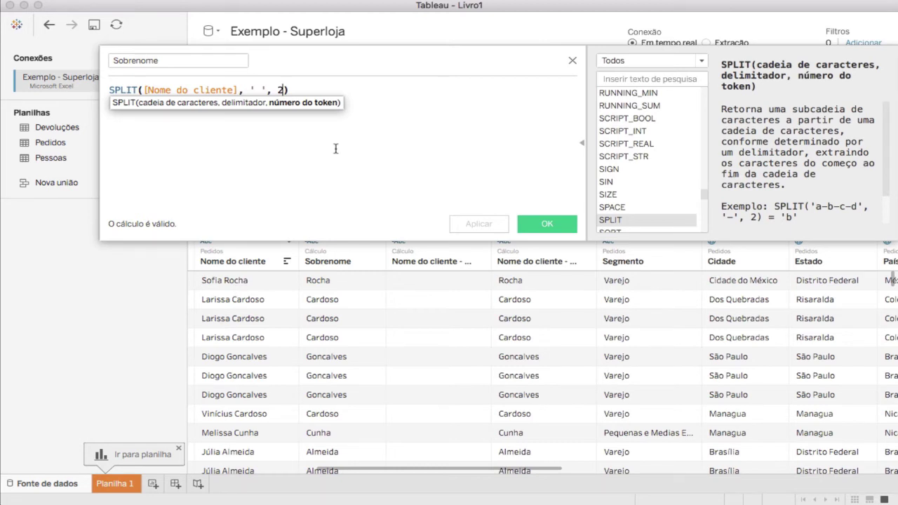
key("BackSpace")
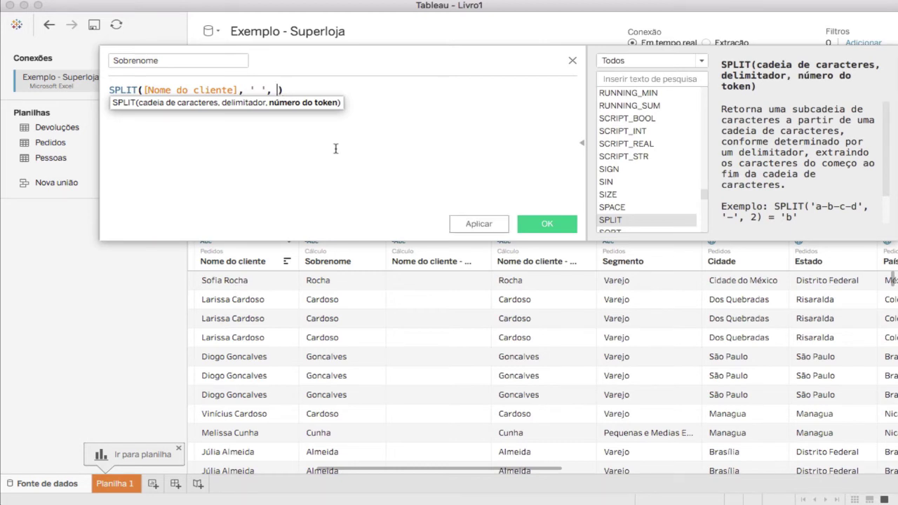
type("-1")
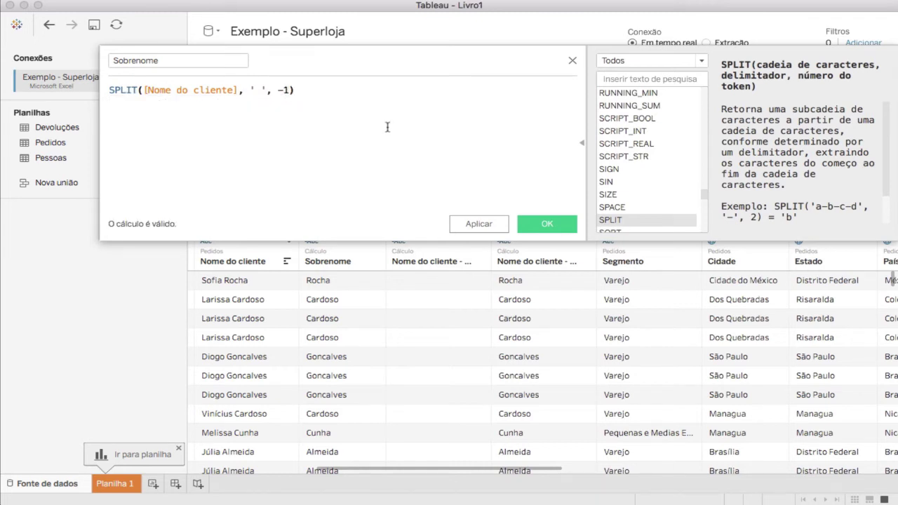
- Try -2 and -3 as the SPLIT token number in the Sobrenome formula
key("Left")
key("BackSpace")
type("2")
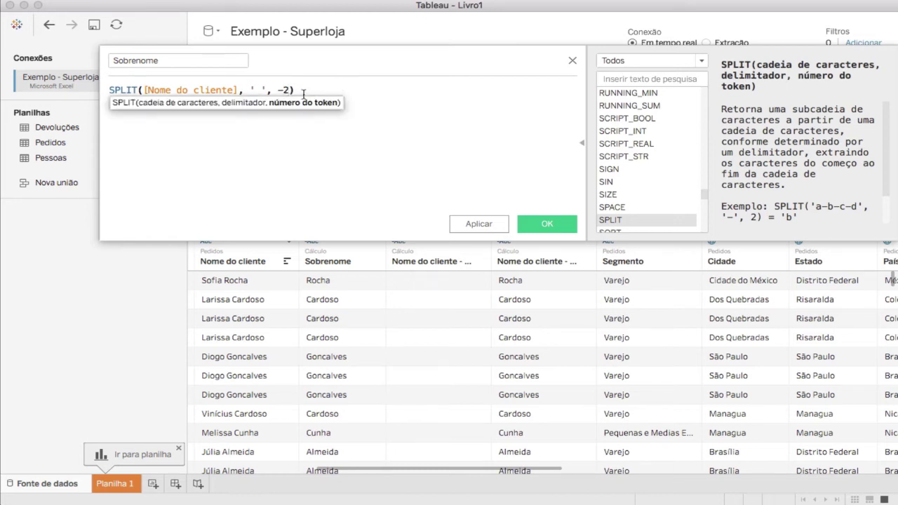
key("BackSpace")
type("3")
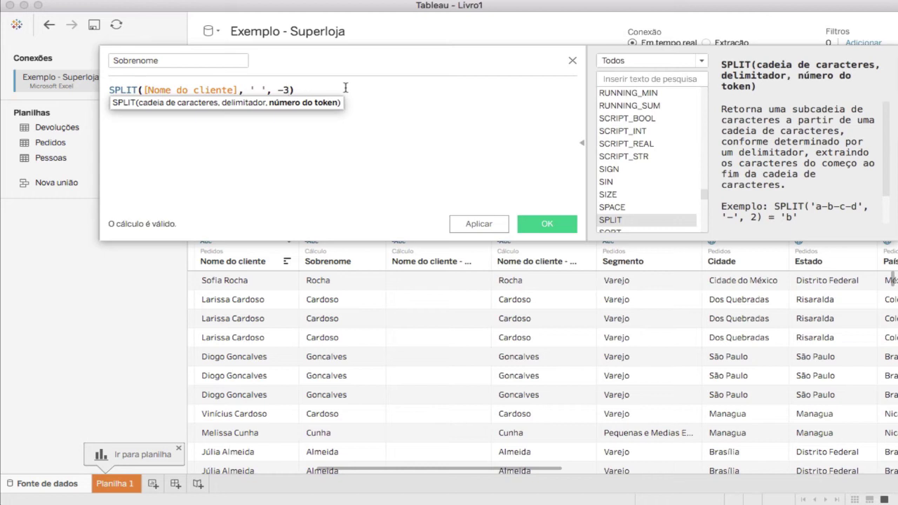
- Set the SPLIT token number back to -1 and save the Sobrenome calculation
key("BackSpace")
type("1")
left_click(548, 225)
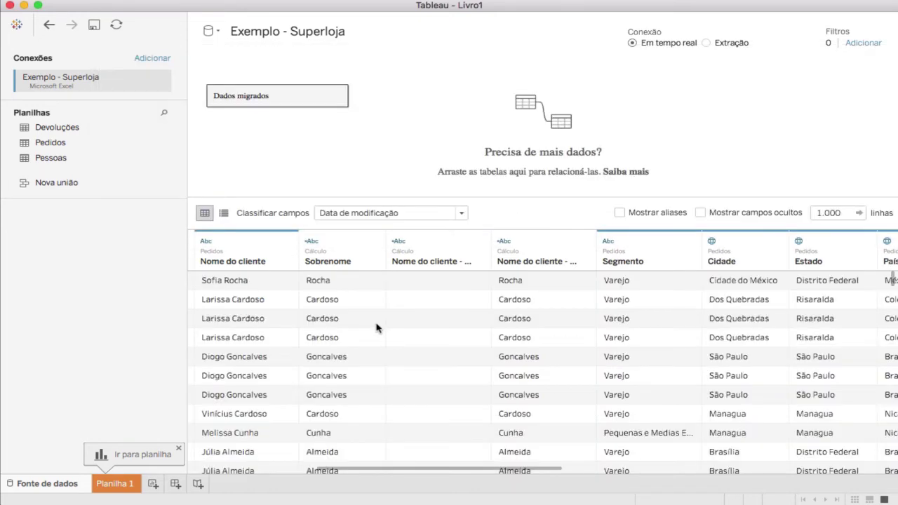
- Create a calculated field from the Cidade column and name it Último nome cidade
scroll(324, 348, "right", 10)
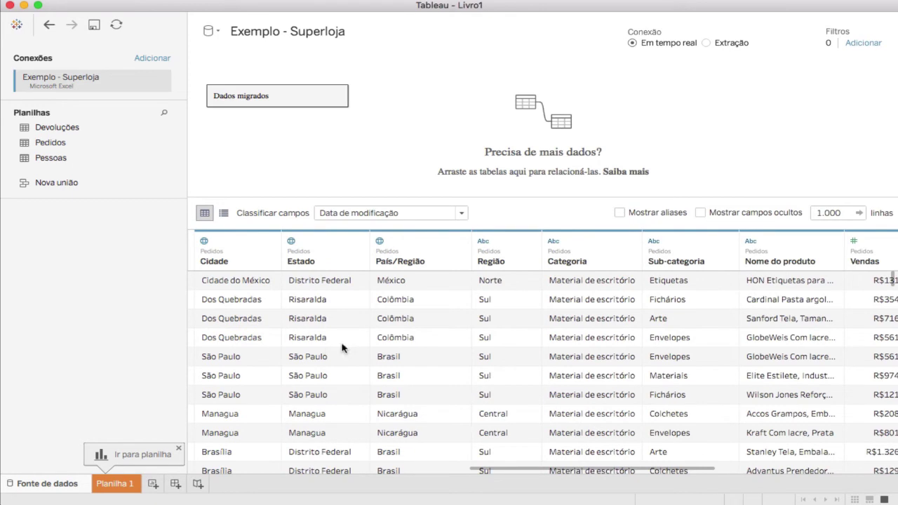
scroll(264, 311, "left", 3)
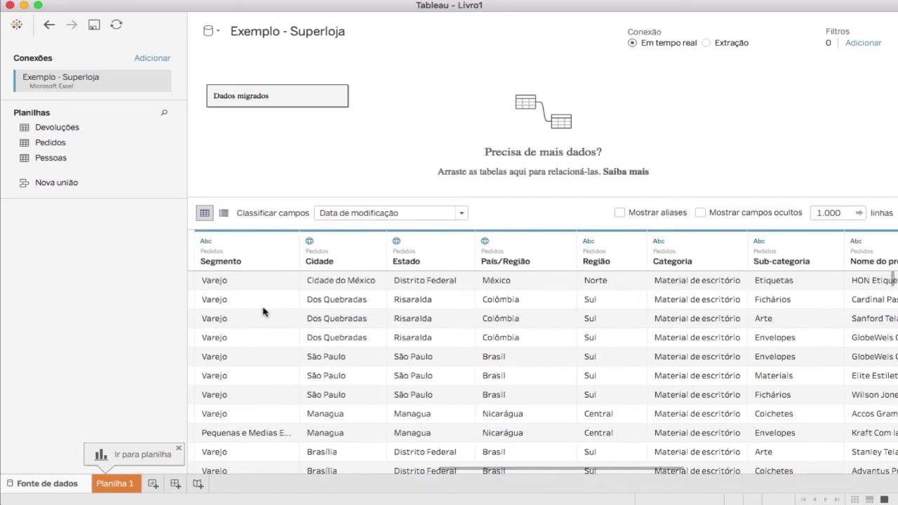
left_click(377, 241)
left_click(407, 307)
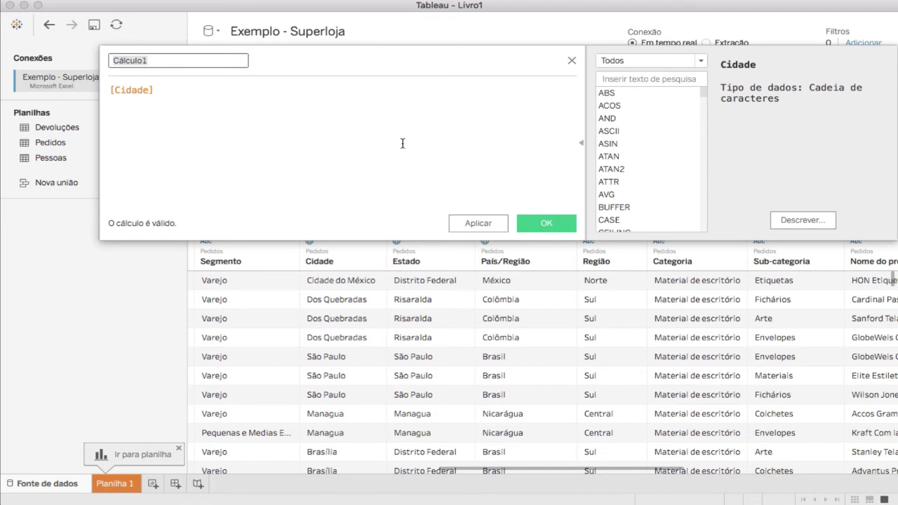
type("Último nome cidade")
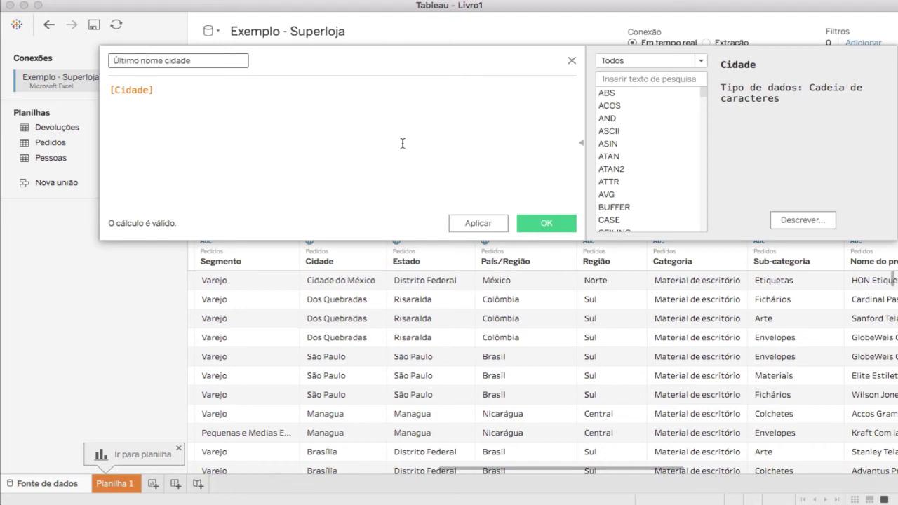
- Write the Último nome cidade formula as SPLIT([Cidade], ' ', -1) and save the calculation
key("Tab")
key("Home")
type("SPLIT")
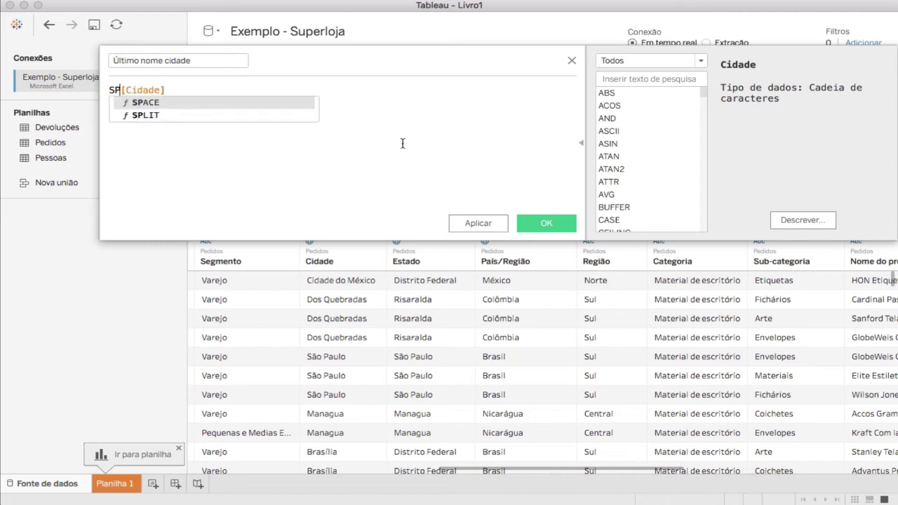
type("([Cidade], ' ', -1")
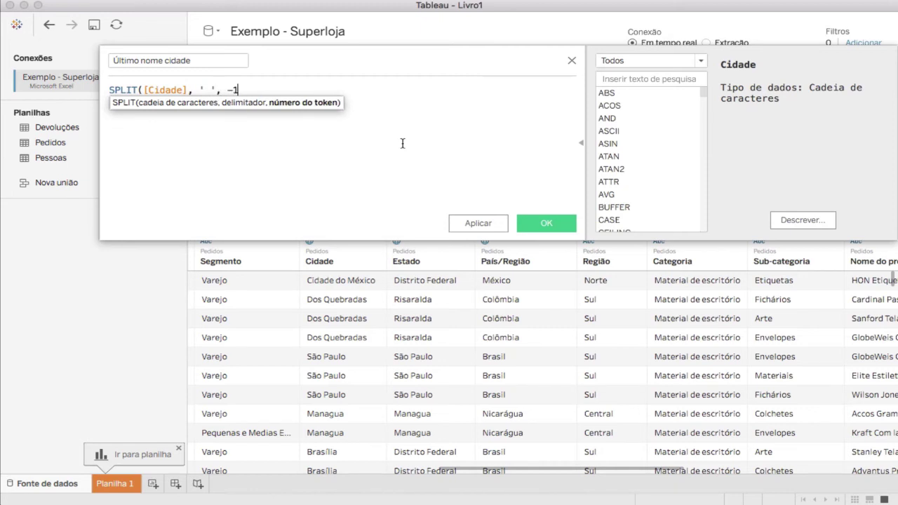
type(")")
left_click(546, 223)
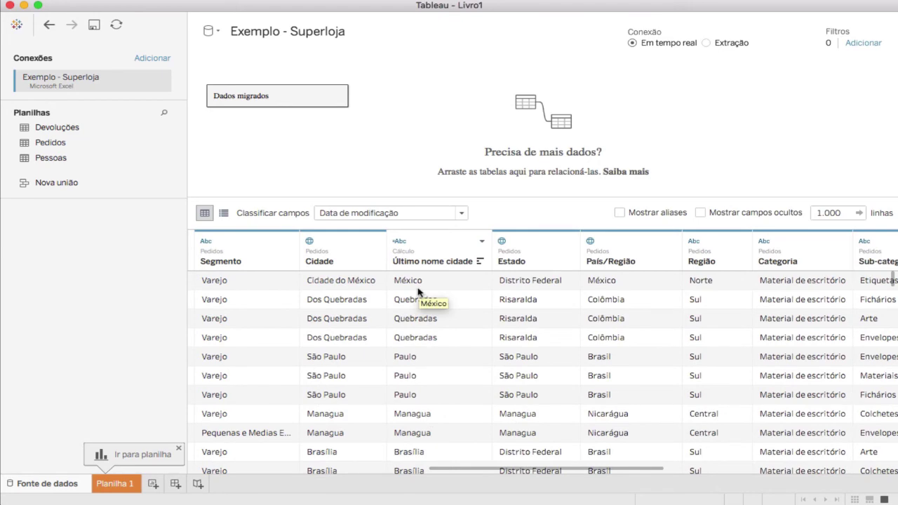
- Create a calculated field from the ID do pedido column and name it Raiz pedido
scroll(417, 291, "left", 10)
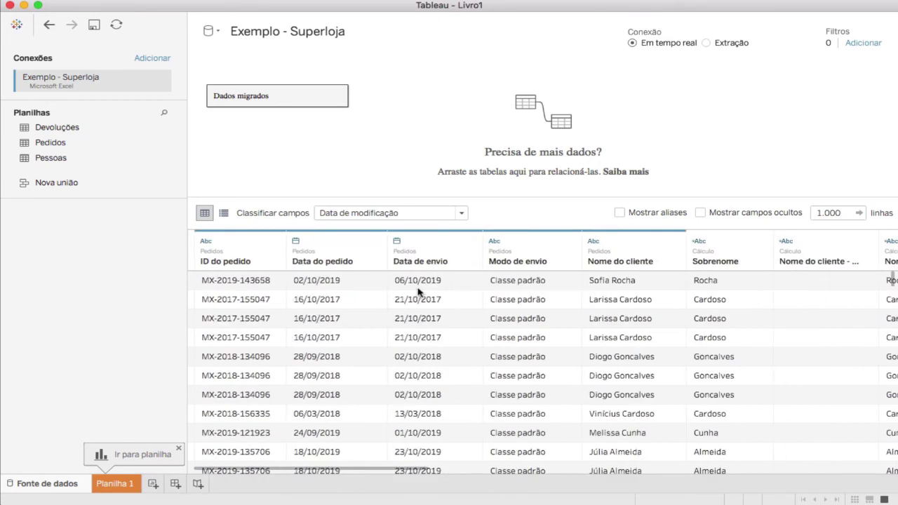
right_click(237, 263)
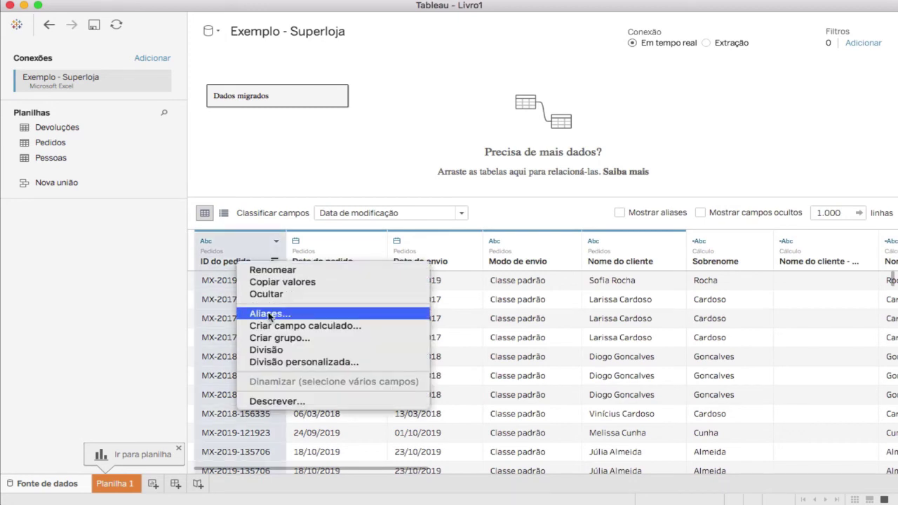
left_click(284, 327)
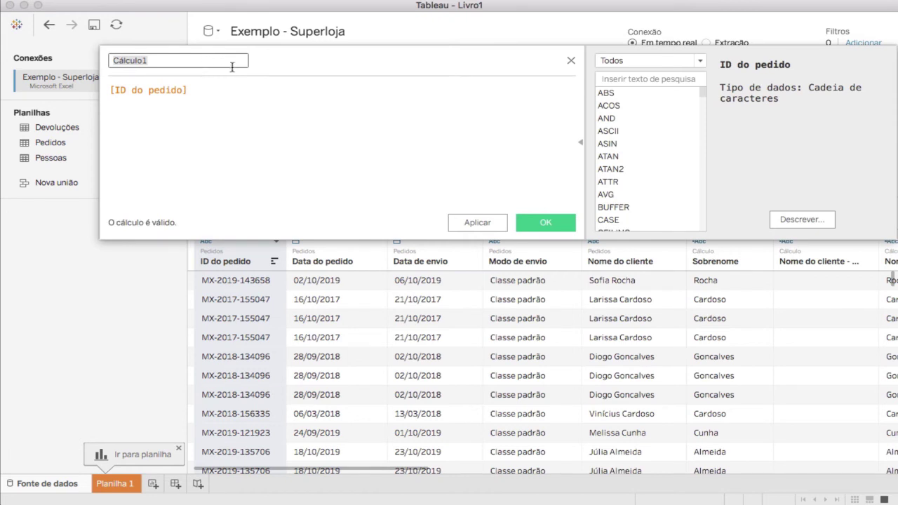
type("Raiz pedido")
- Write the Raiz pedido formula as SPLIT([ID do pedido], '-', 1) and save the calculation
key("Tab")
key("Left")
type("SP")
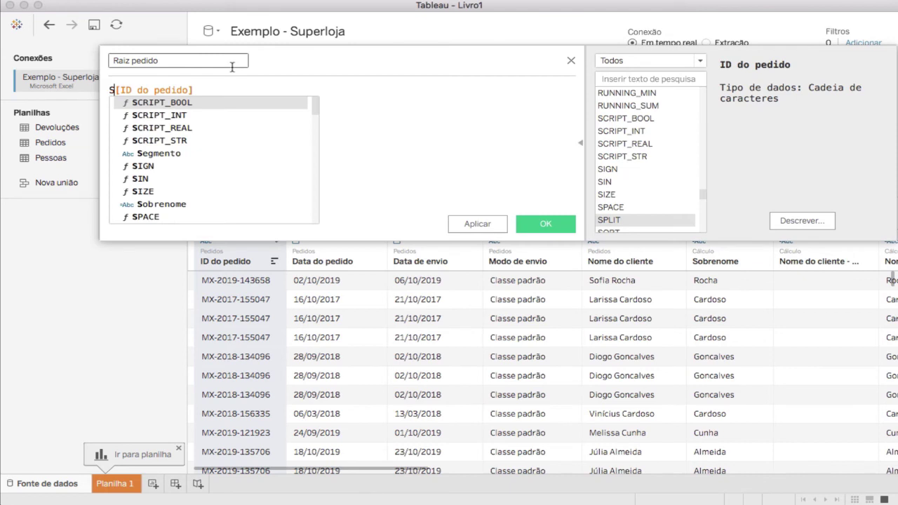
key("Down")
key("Return")
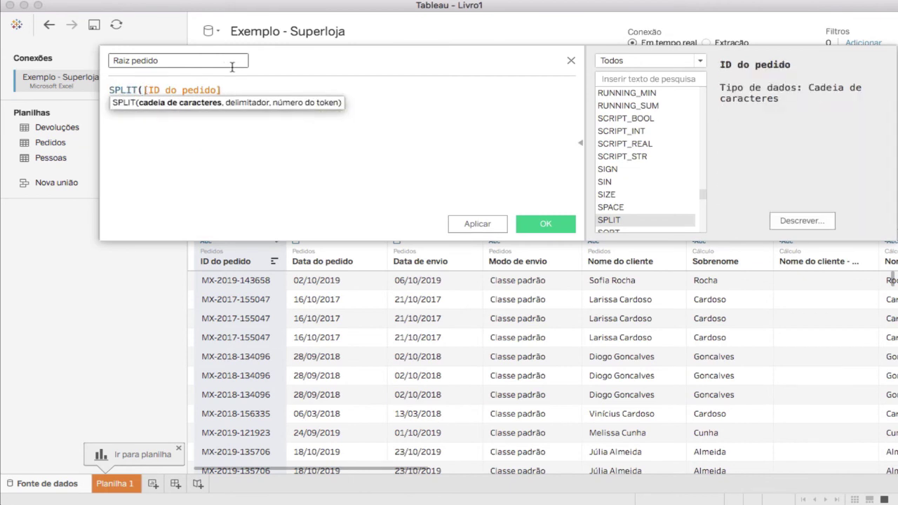
type(", '")
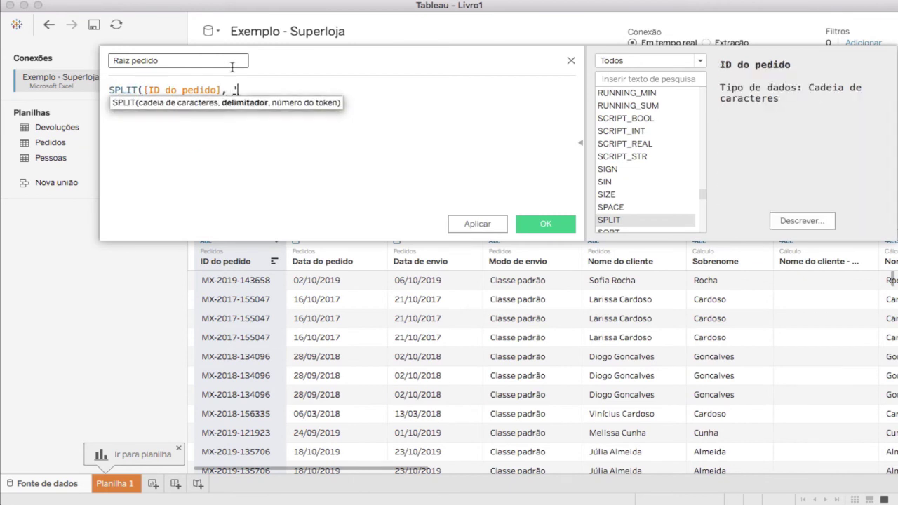
type("-'")
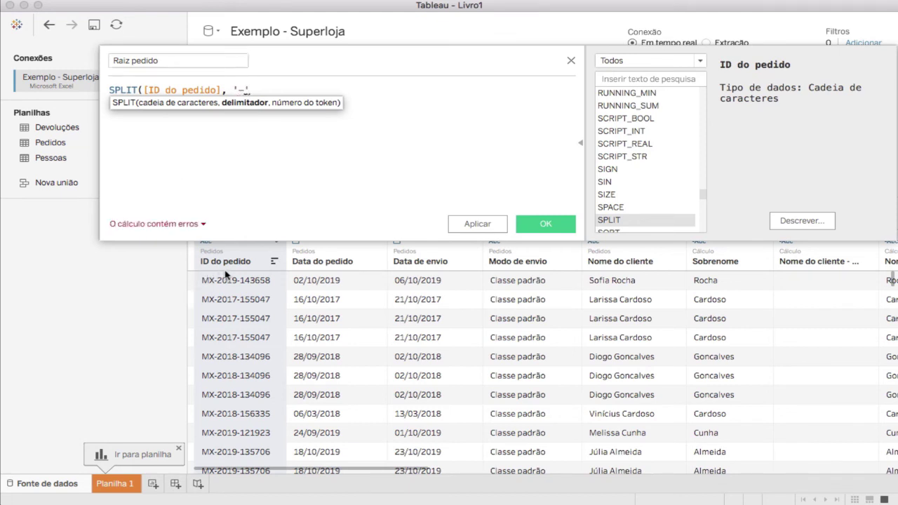
type(", 1)")
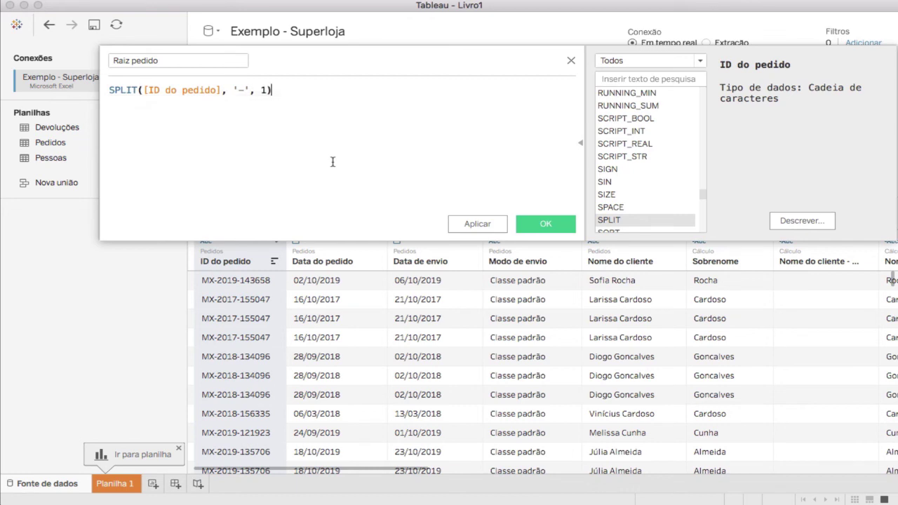
left_click(531, 222)
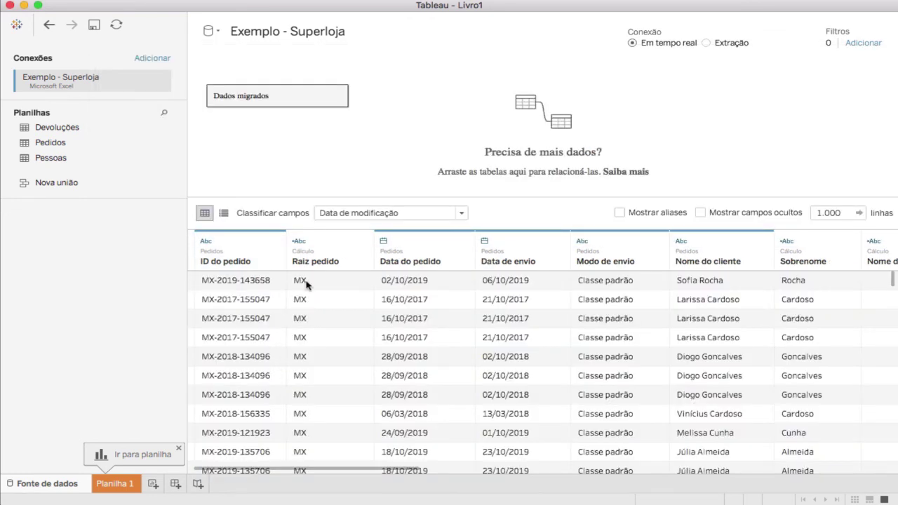
- Check the Raiz pedido values against the order IDs and list the field as rows in Planilha 1
scroll(297, 351, "down", 8)
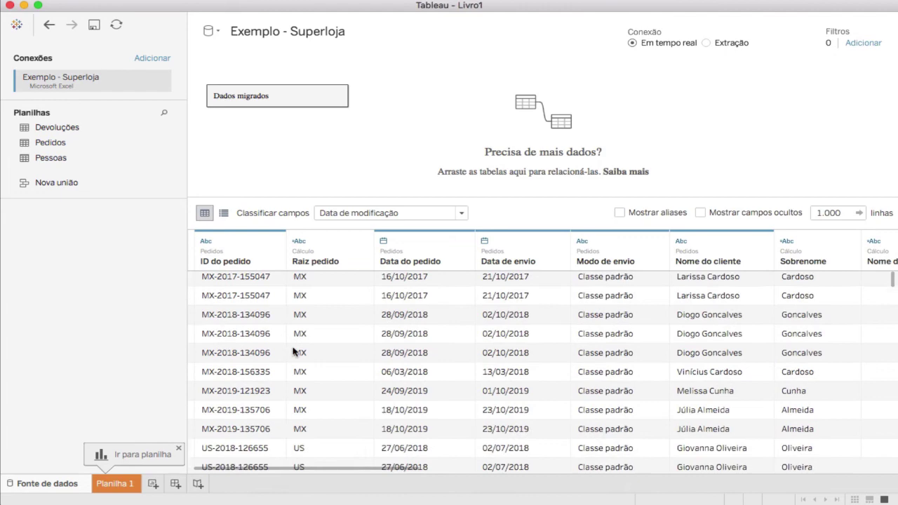
scroll(295, 351, "up", 2)
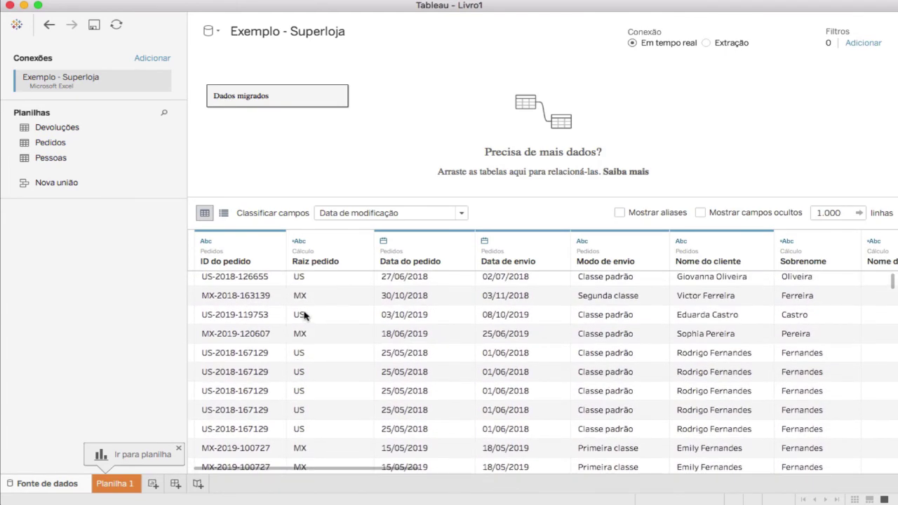
scroll(278, 375, "down", 4)
scroll(279, 375, "down", 3)
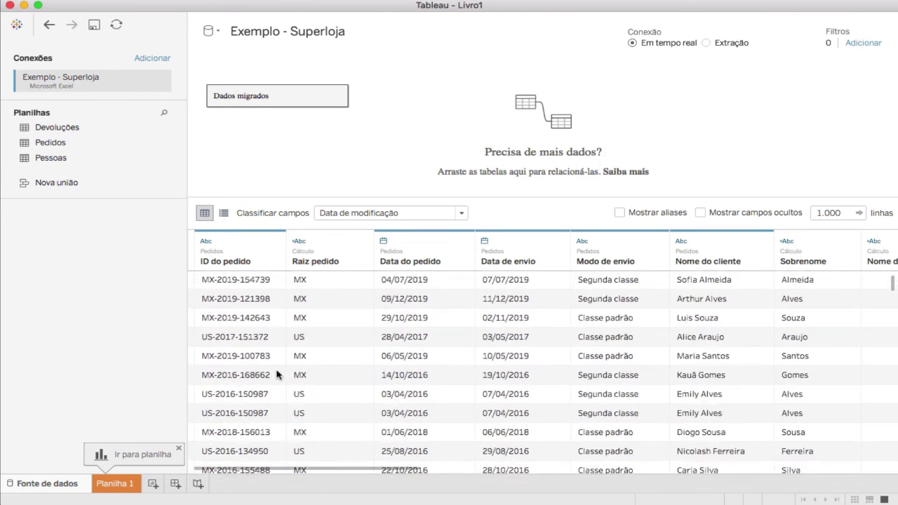
left_click(114, 484)
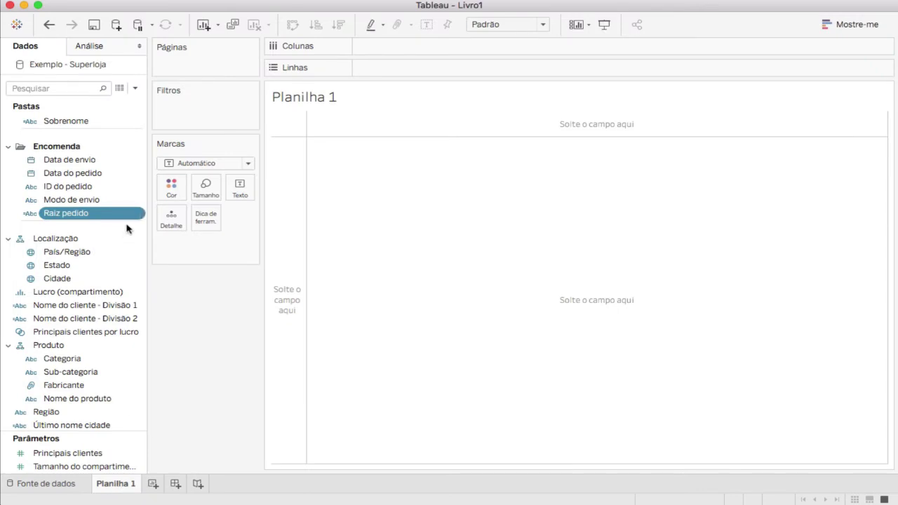
double_click(89, 212)
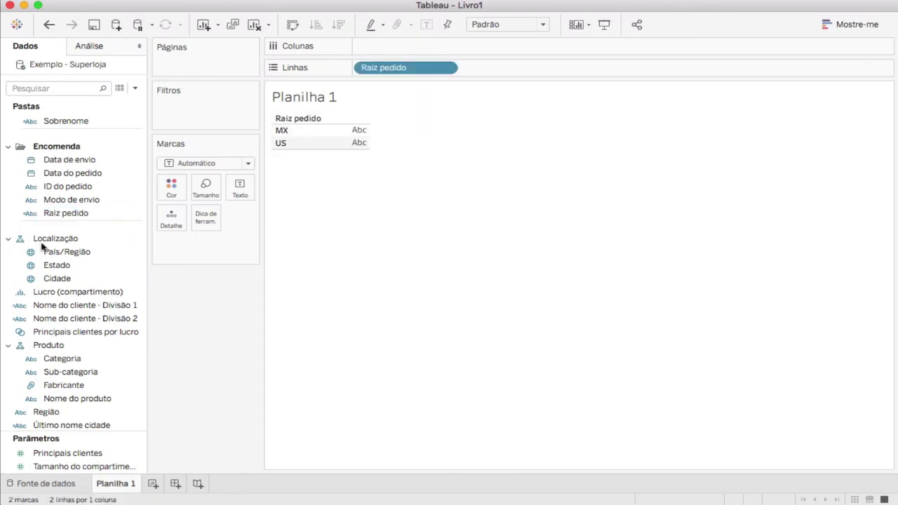
- In the data source, examine the Nome do cliente - Divisão 2 formula and the description of its TRIM function
left_click(46, 483)
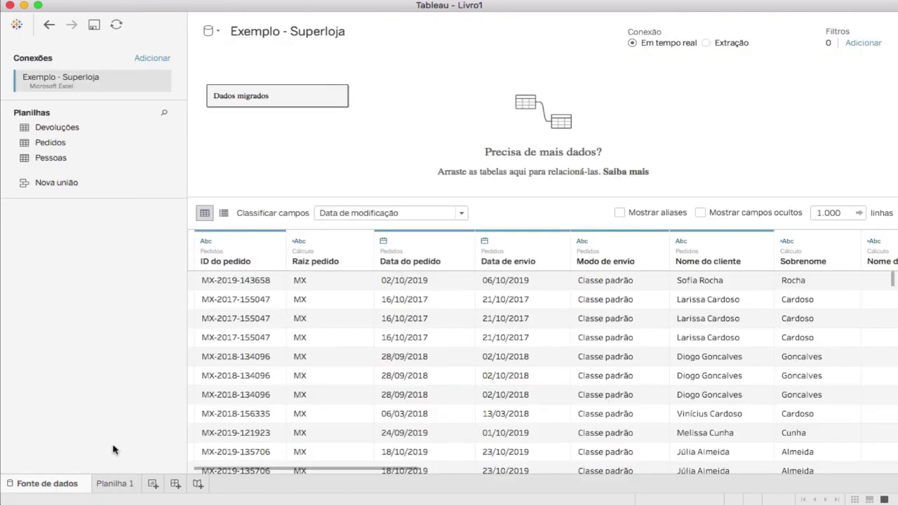
right_click(310, 256)
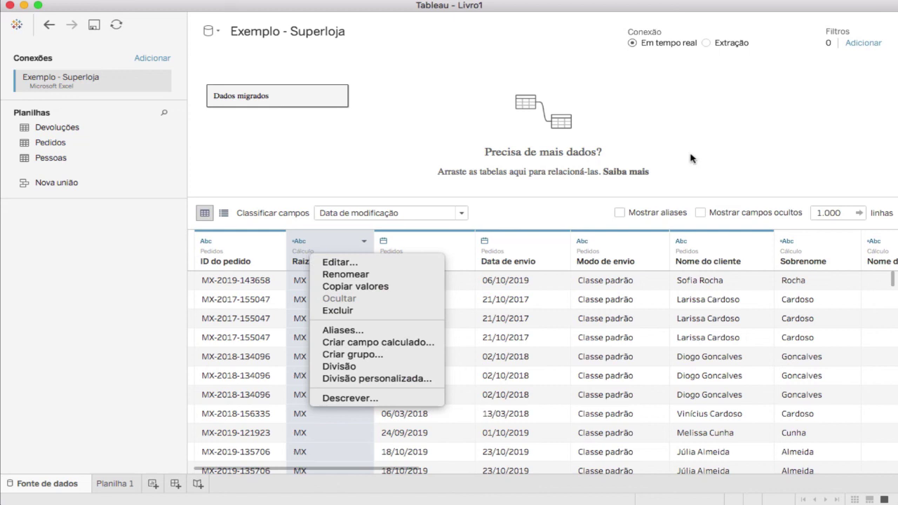
left_click(774, 102)
scroll(667, 382, "right", 6)
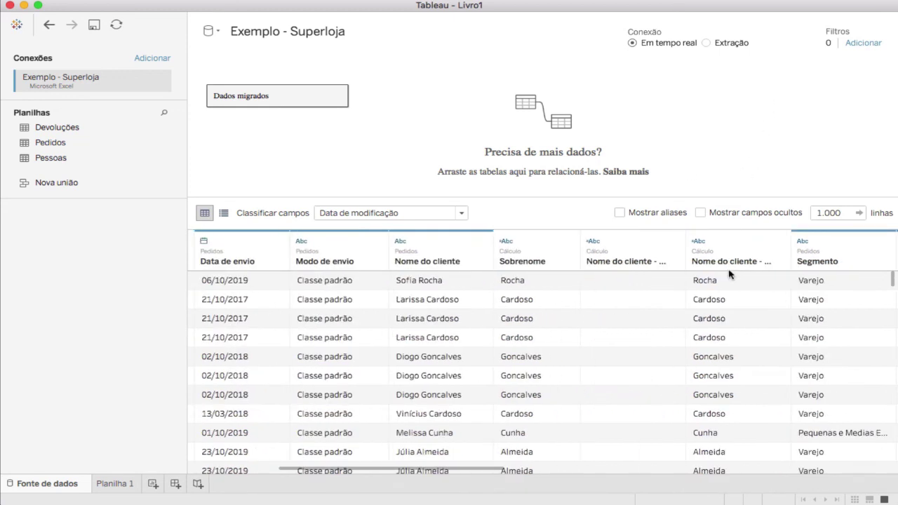
right_click(732, 264)
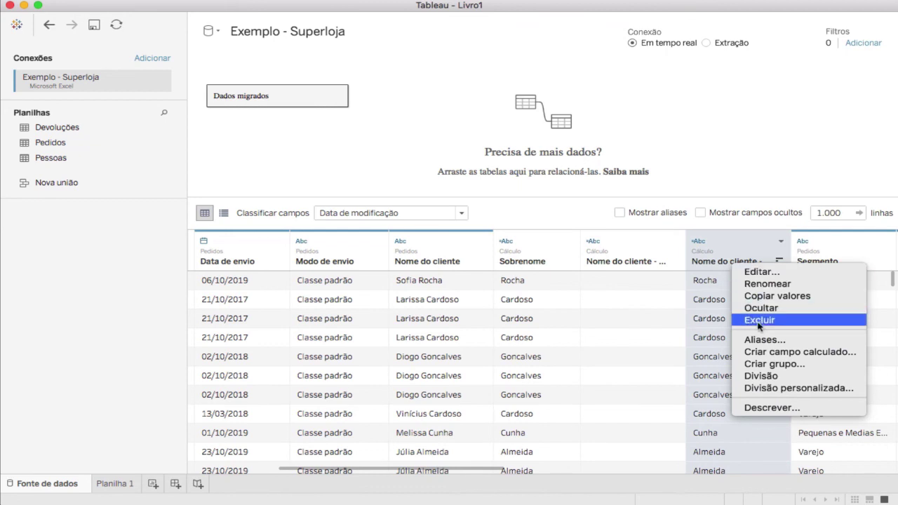
left_click(767, 274)
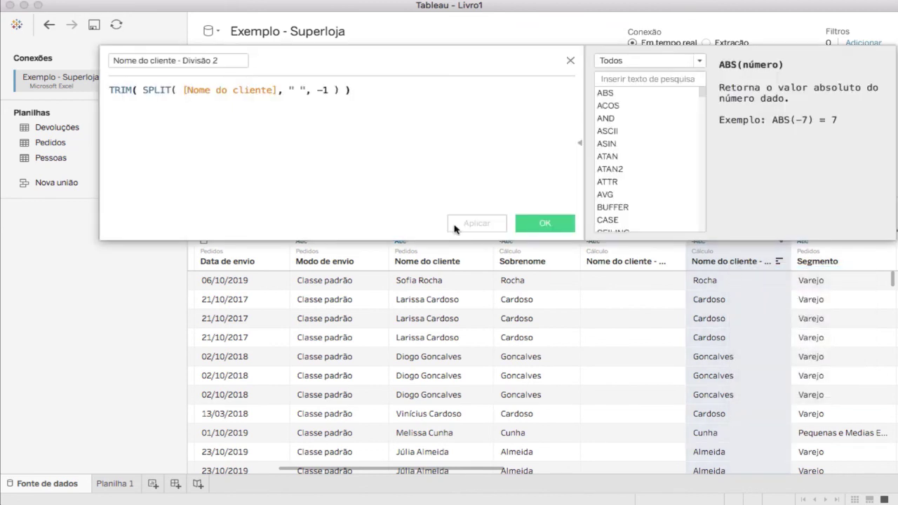
left_click(120, 90)
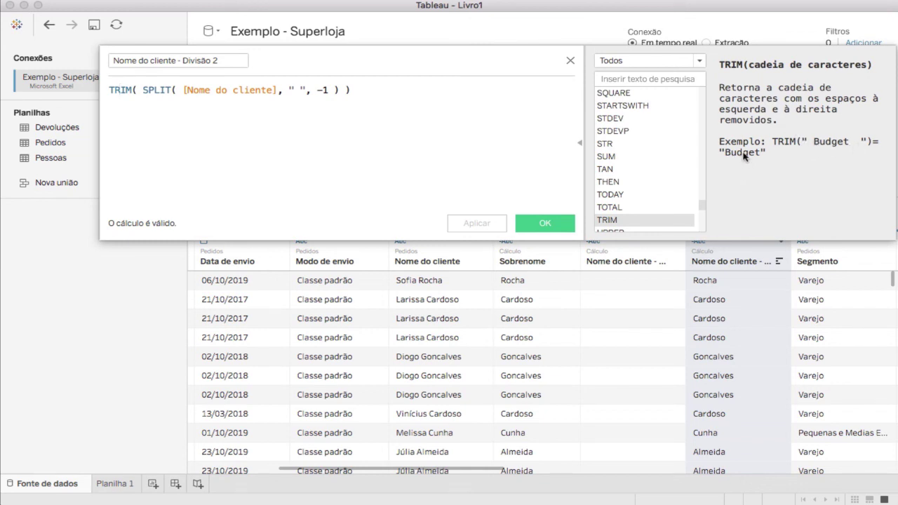
left_click(544, 223)
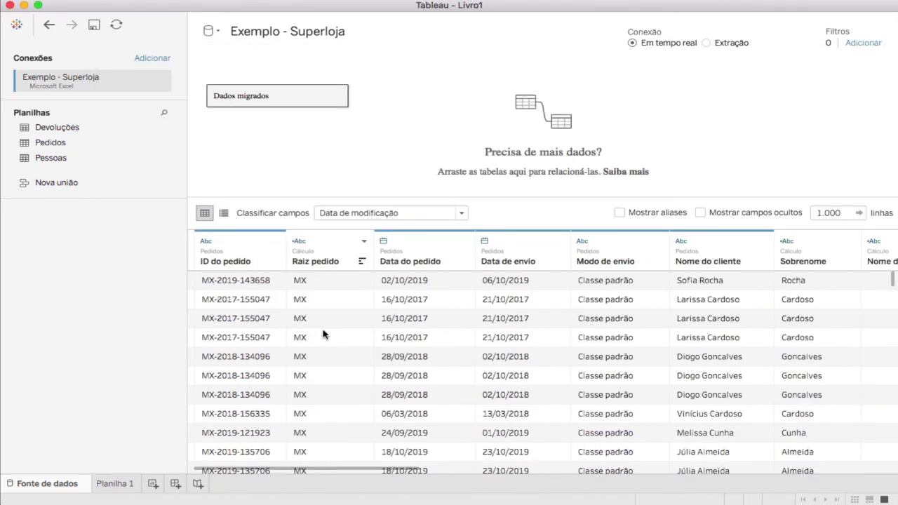